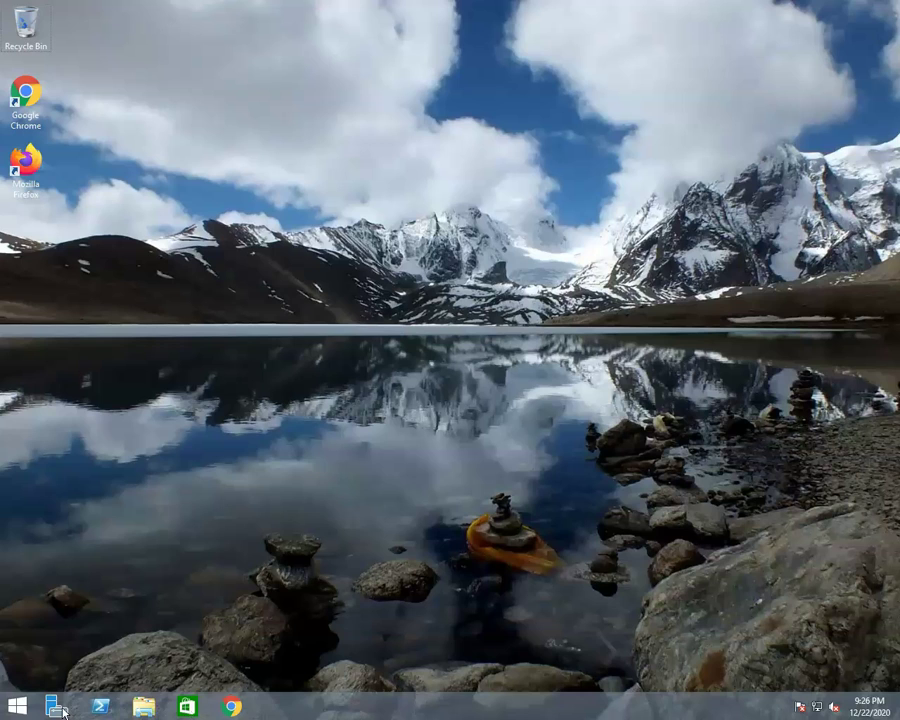
- Search the system for "Internet option" and open the Internet Options settings
left_click(18, 710)
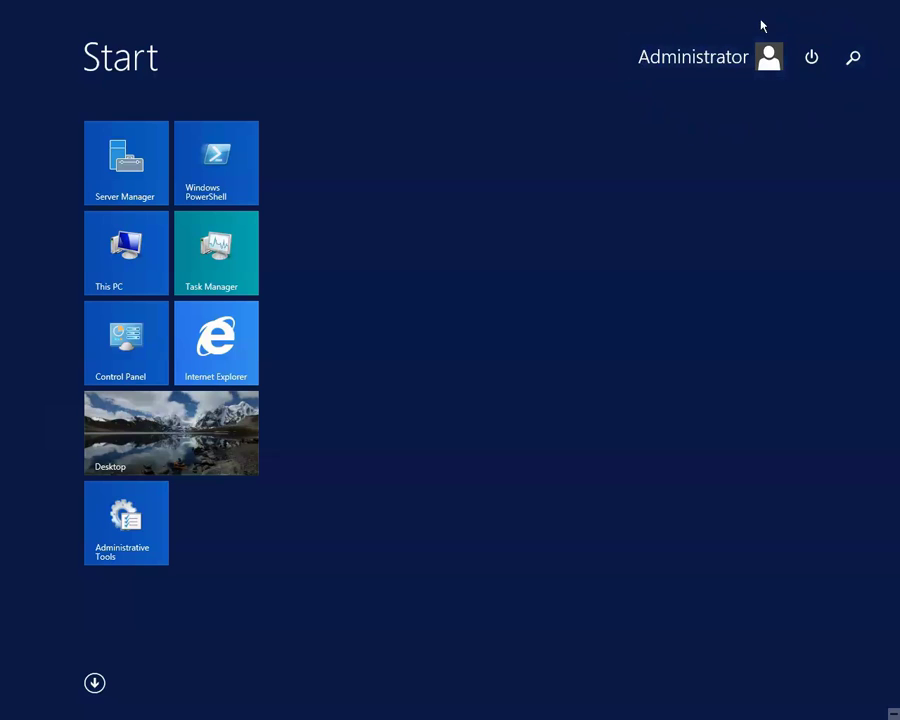
left_click(854, 62)
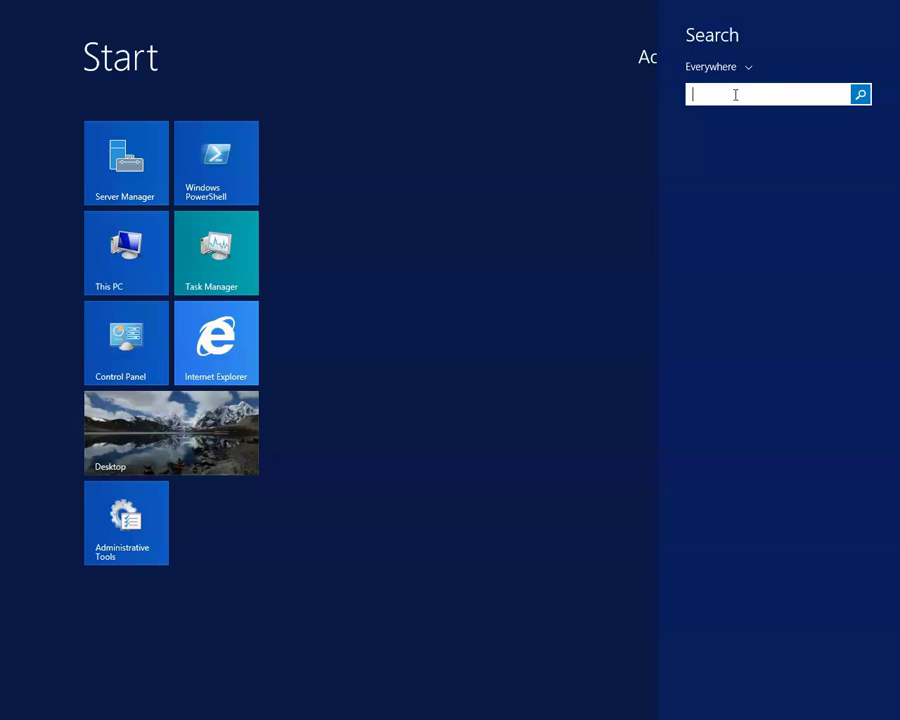
type("Interne")
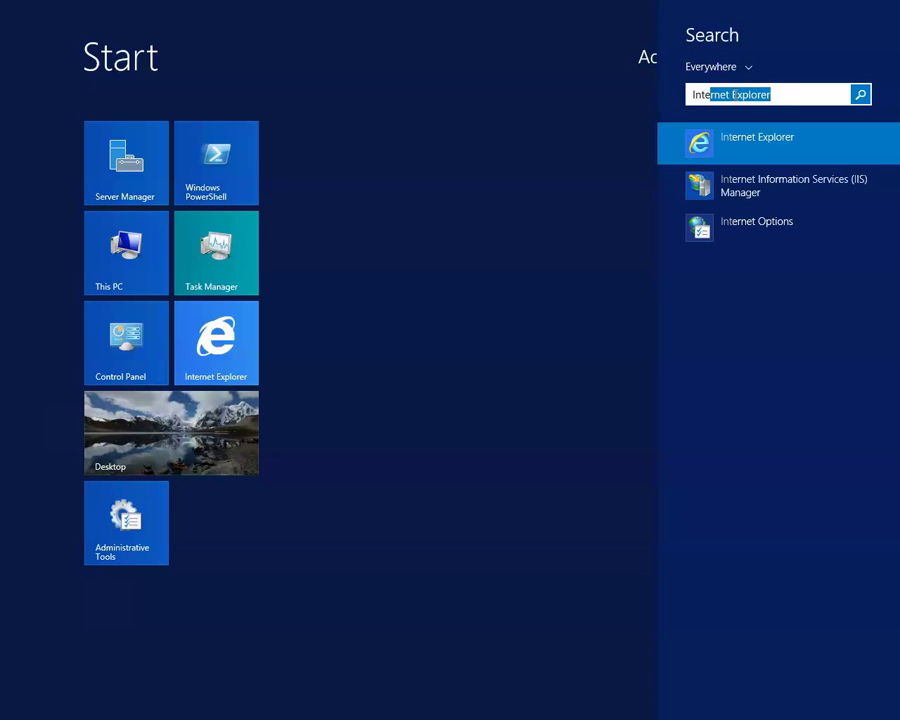
type("t option")
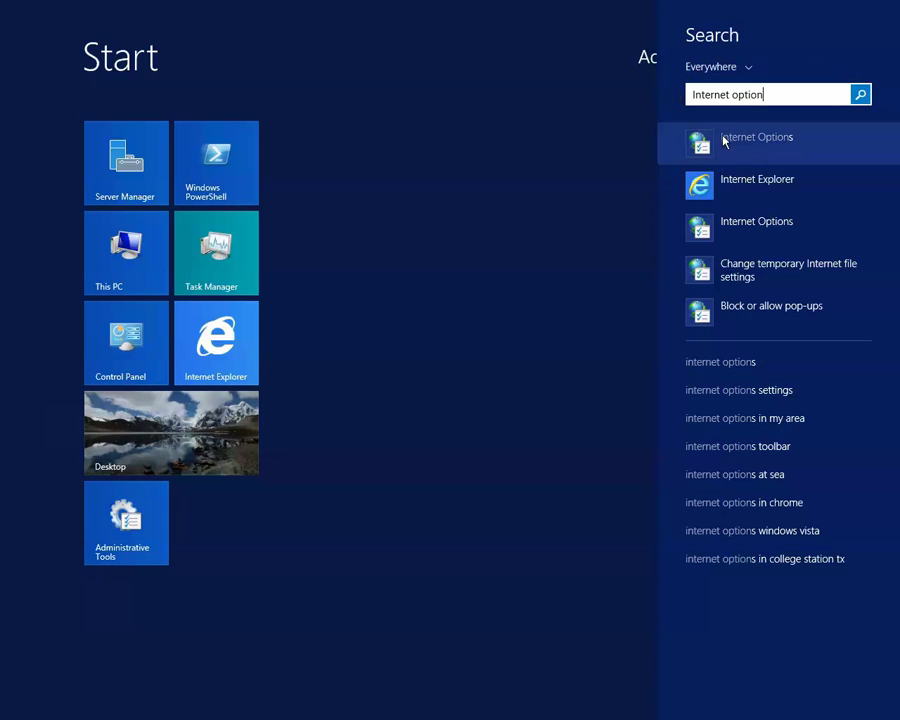
left_click(735, 147)
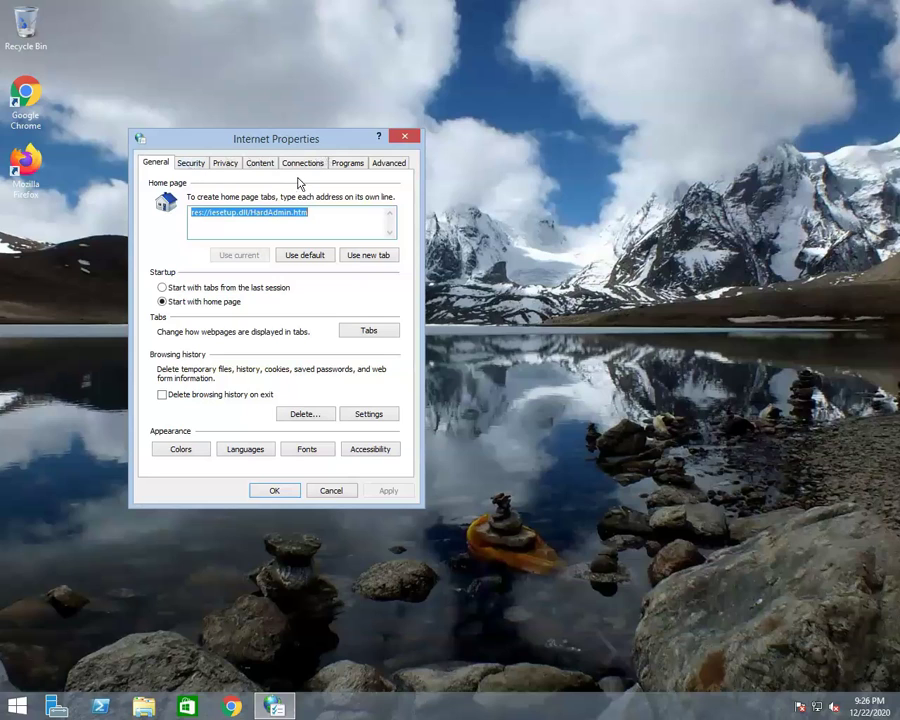
- Disable Use TLS 1.0 and Use TLS 1.1 in the advanced security settings, then apply the change and close the dialog
left_click(387, 166)
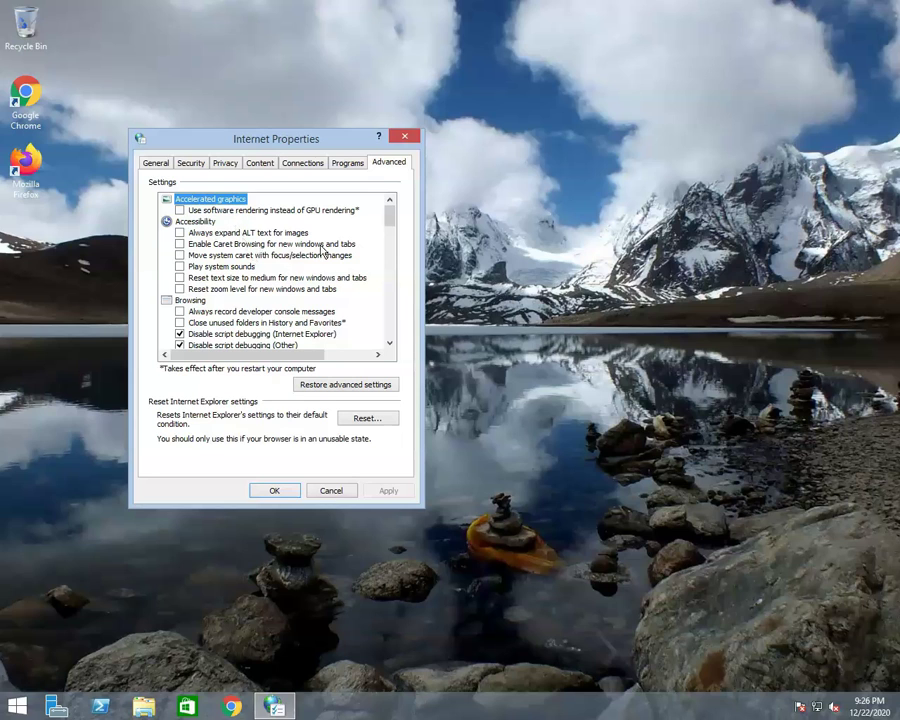
scroll(329, 250, "down", 15)
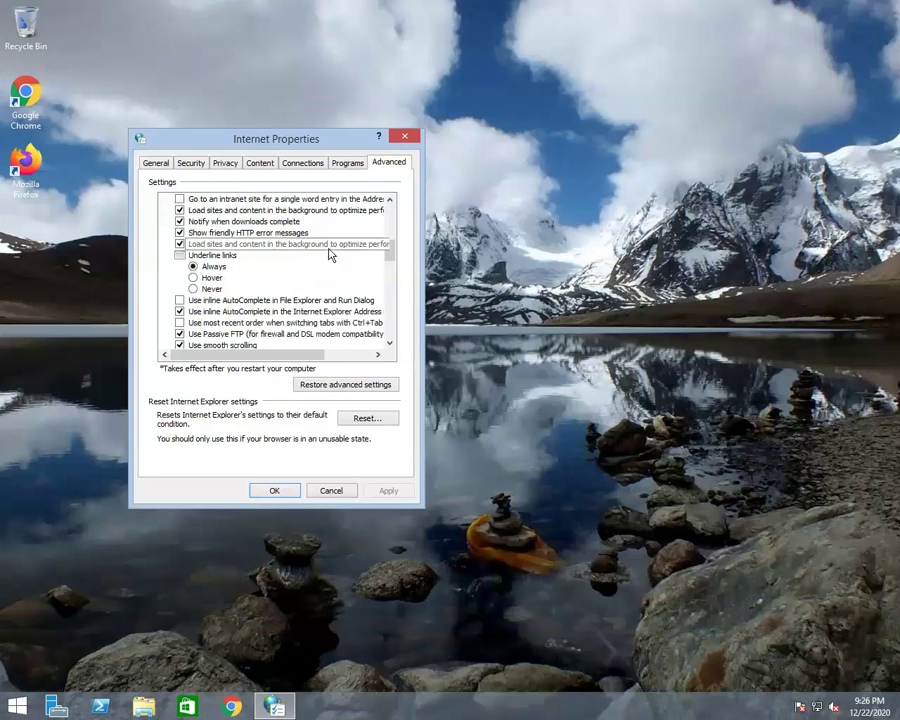
scroll(329, 254, "down", 5)
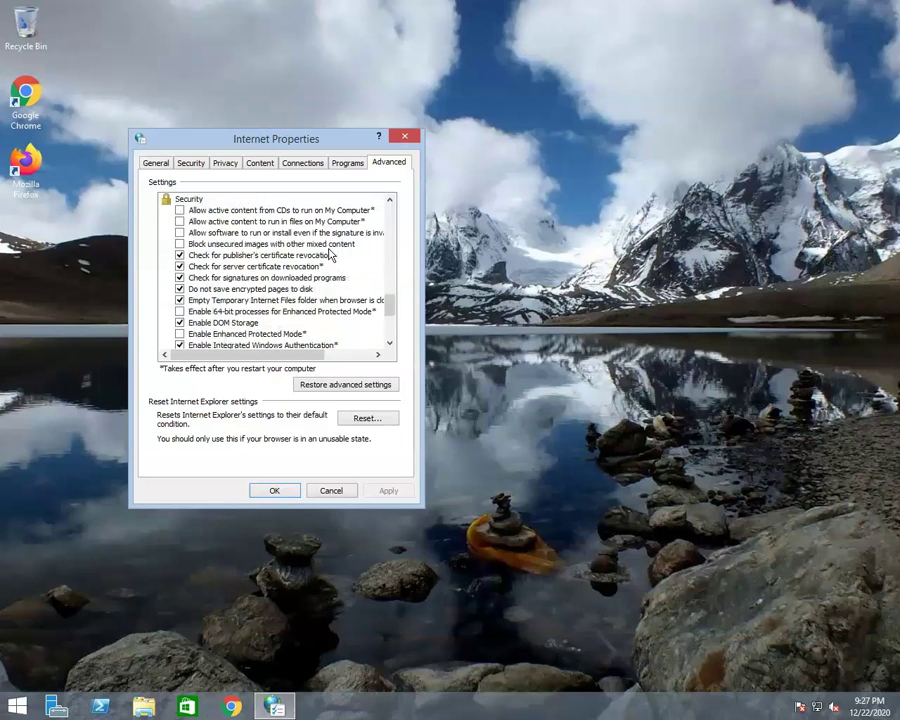
scroll(329, 254, "down", 4)
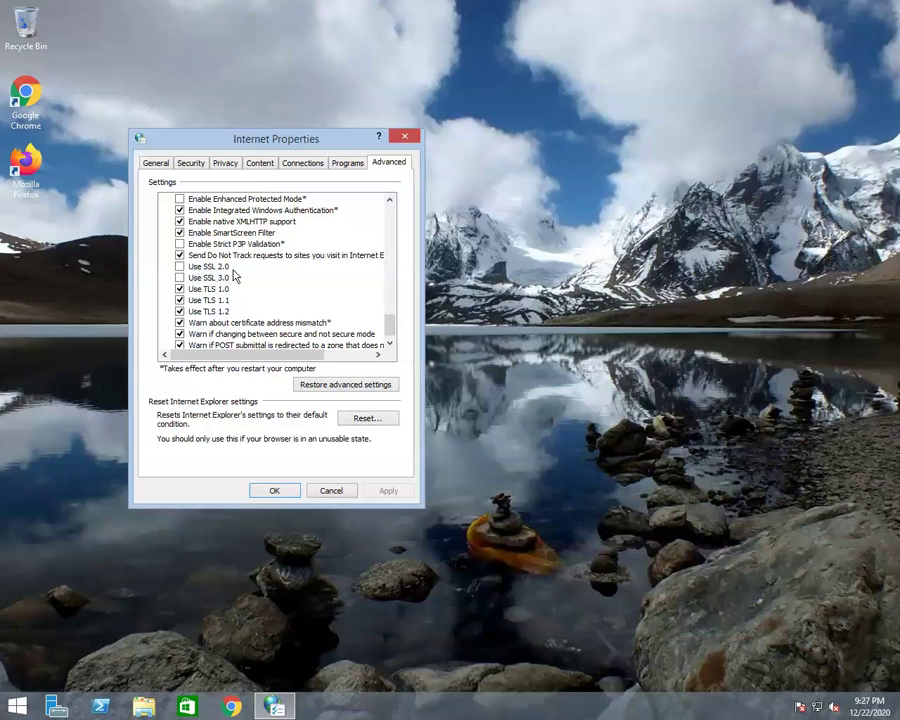
left_click(180, 289)
left_click(180, 300)
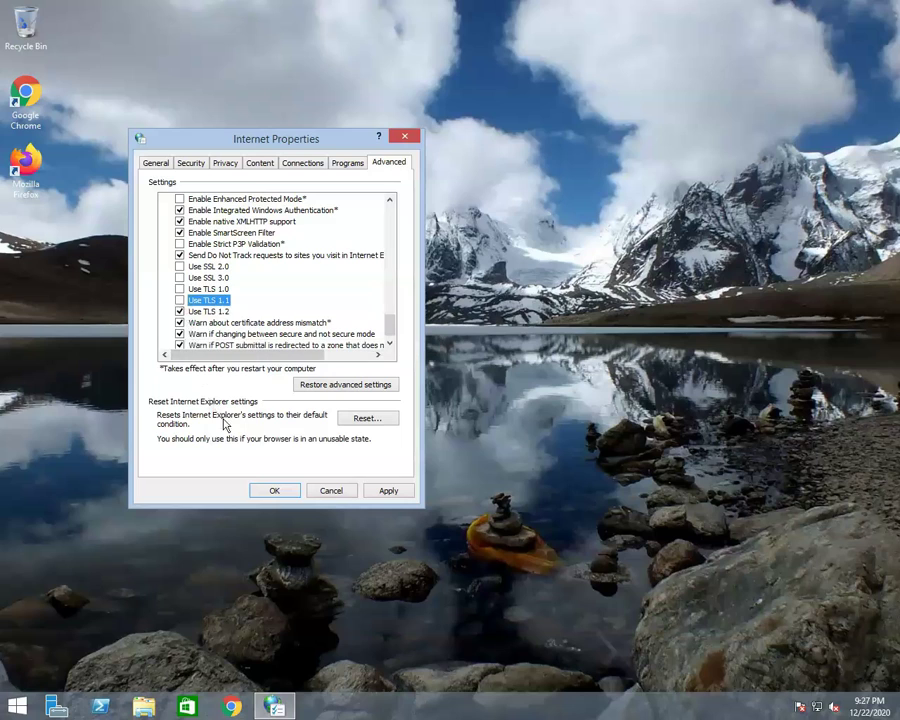
left_click(391, 496)
left_click(276, 491)
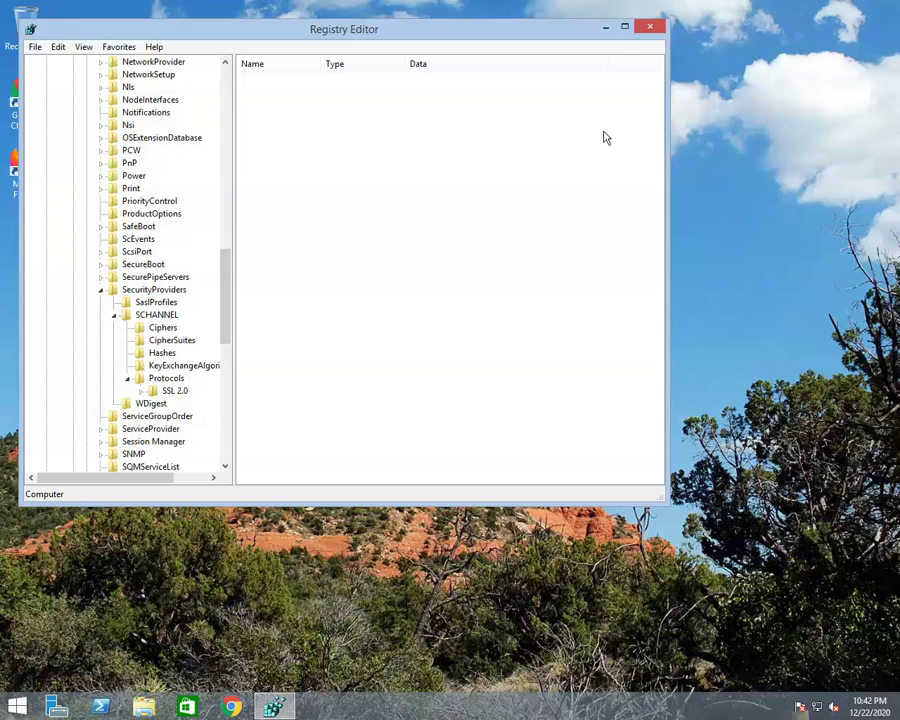
- In the maximized Registry Editor, create a key named SSL 3.0 under SCHANNEL\Protocols
left_click(626, 29)
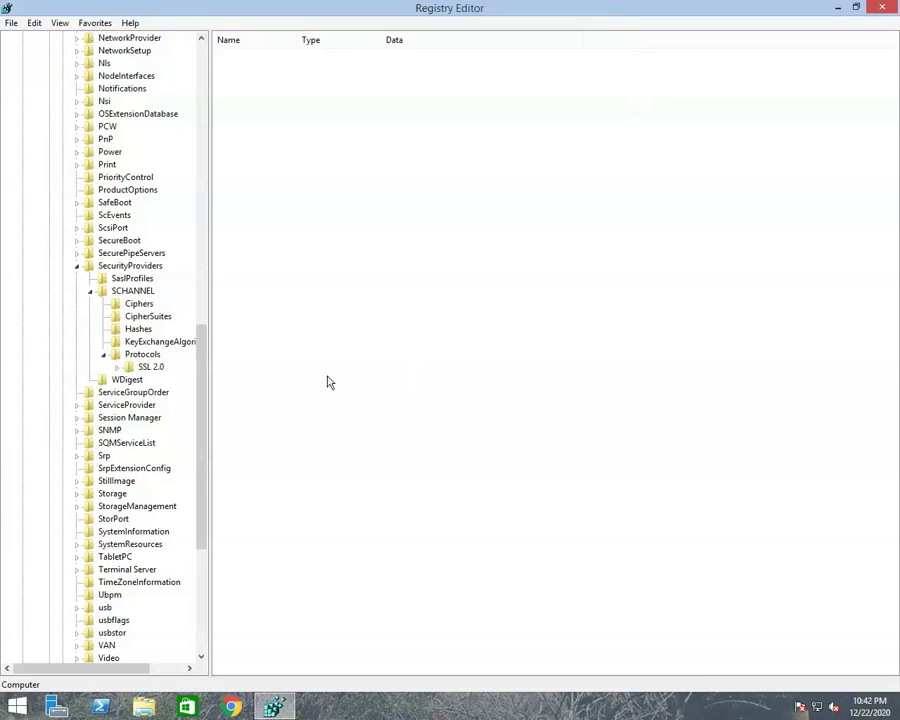
left_click(127, 356)
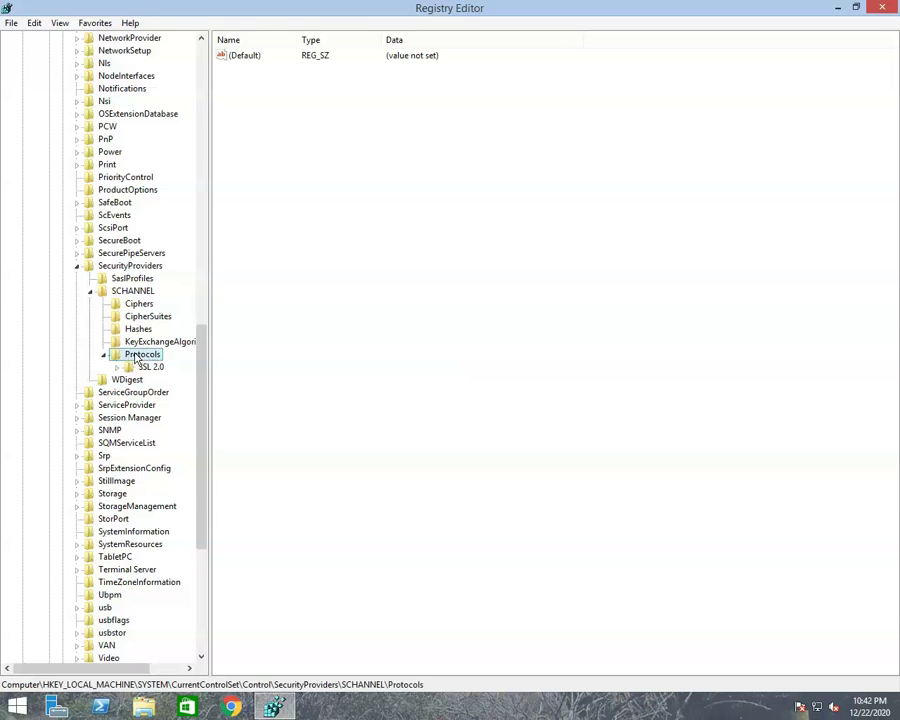
right_click(136, 355)
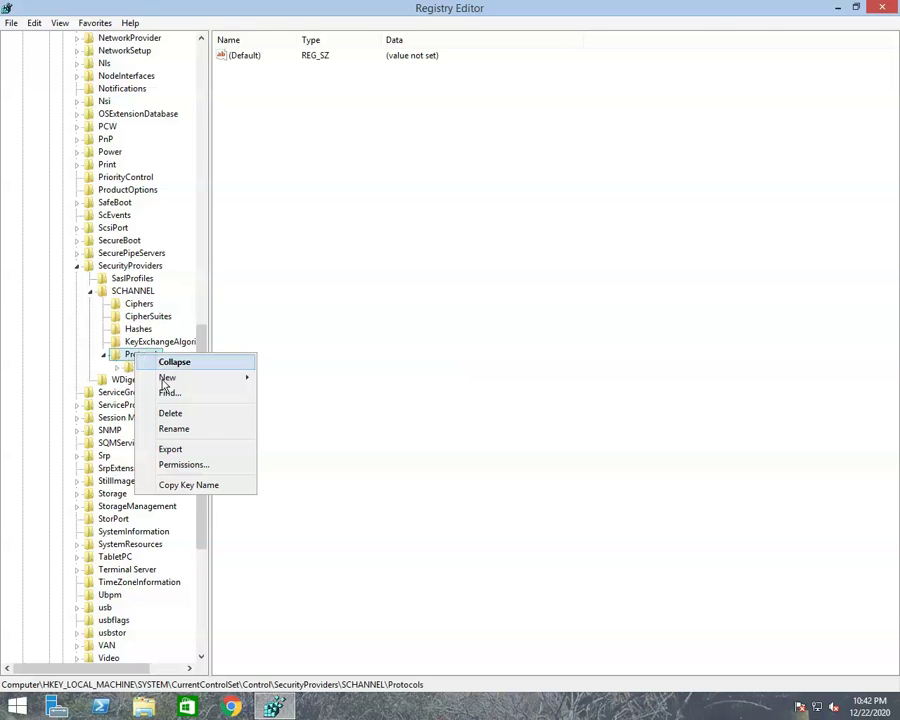
mouse_move(196, 382)
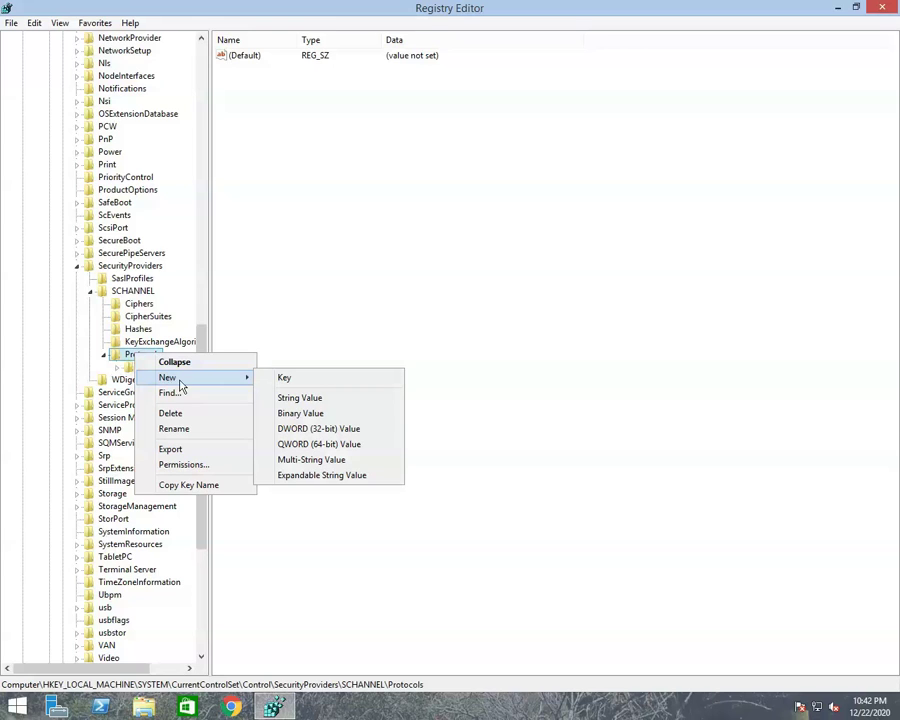
left_click(300, 380)
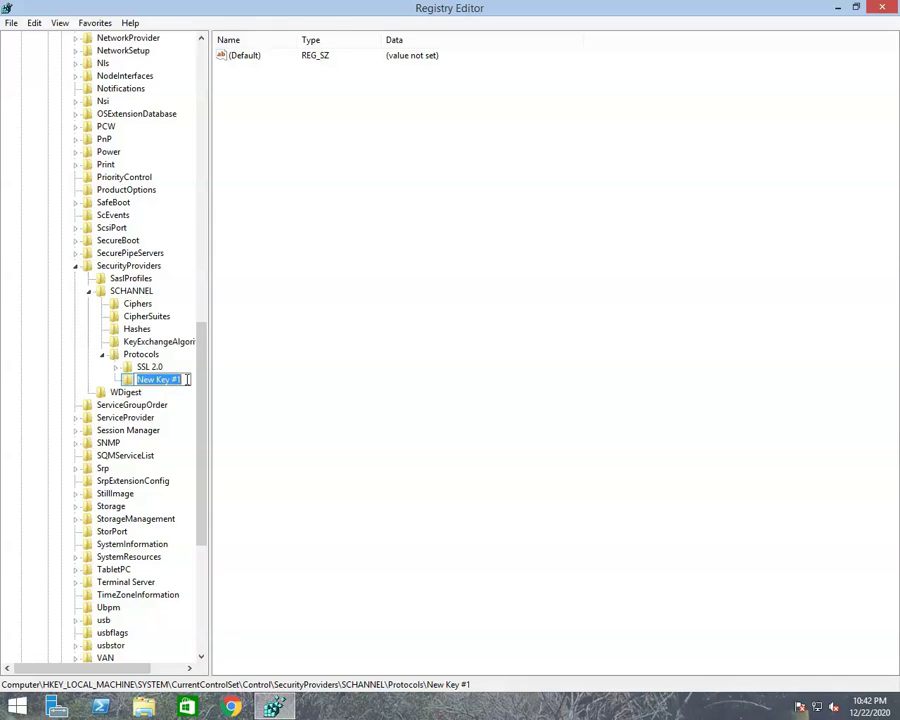
type("SS")
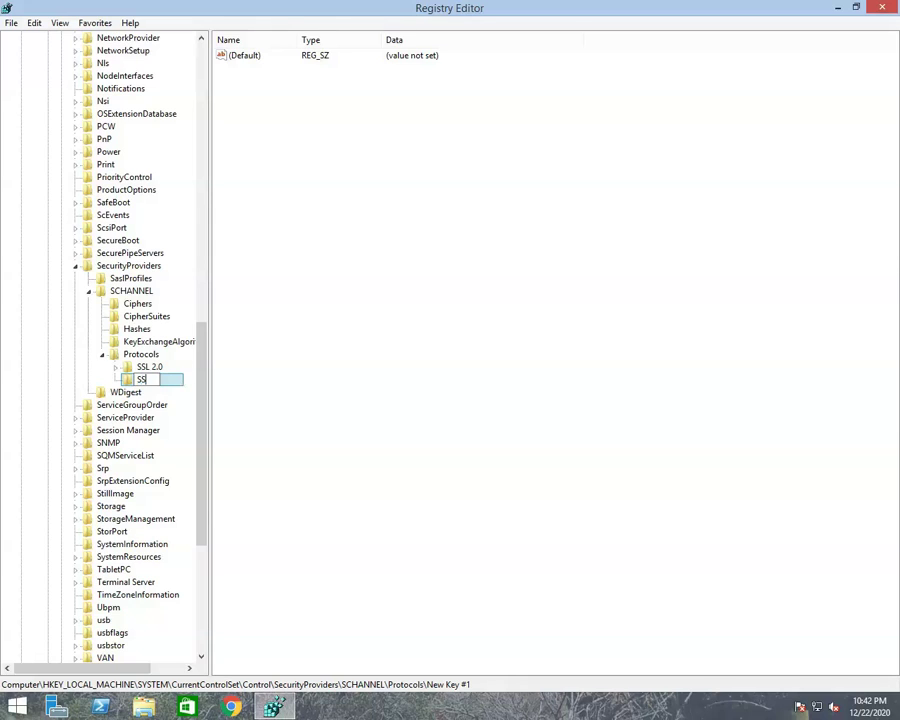
type("L 3.0")
key("Return")
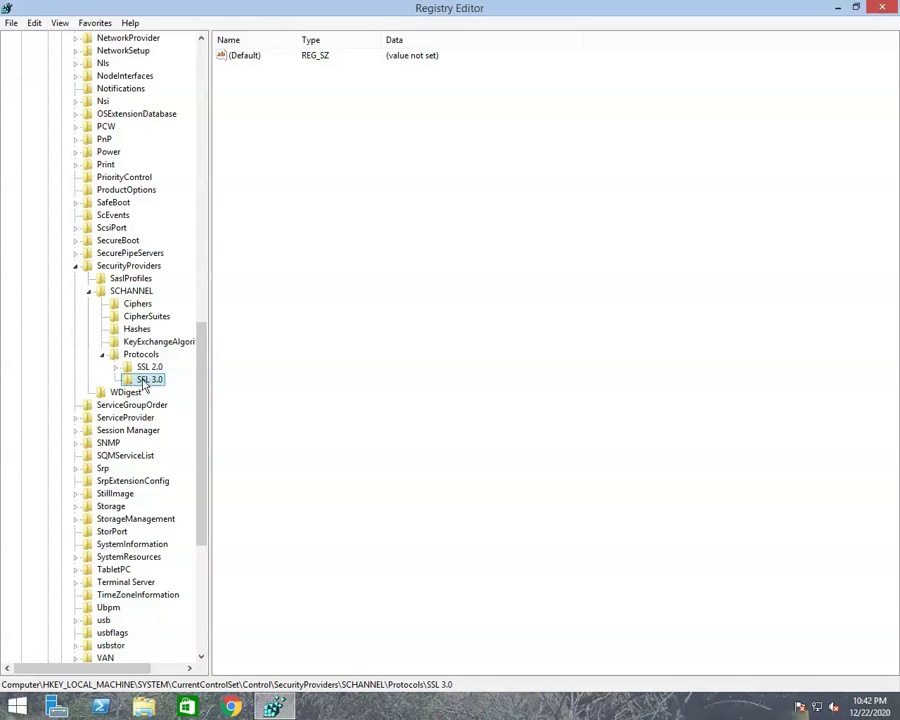
- Create a subkey named Client under the SSL 3.0 key
right_click(144, 384)
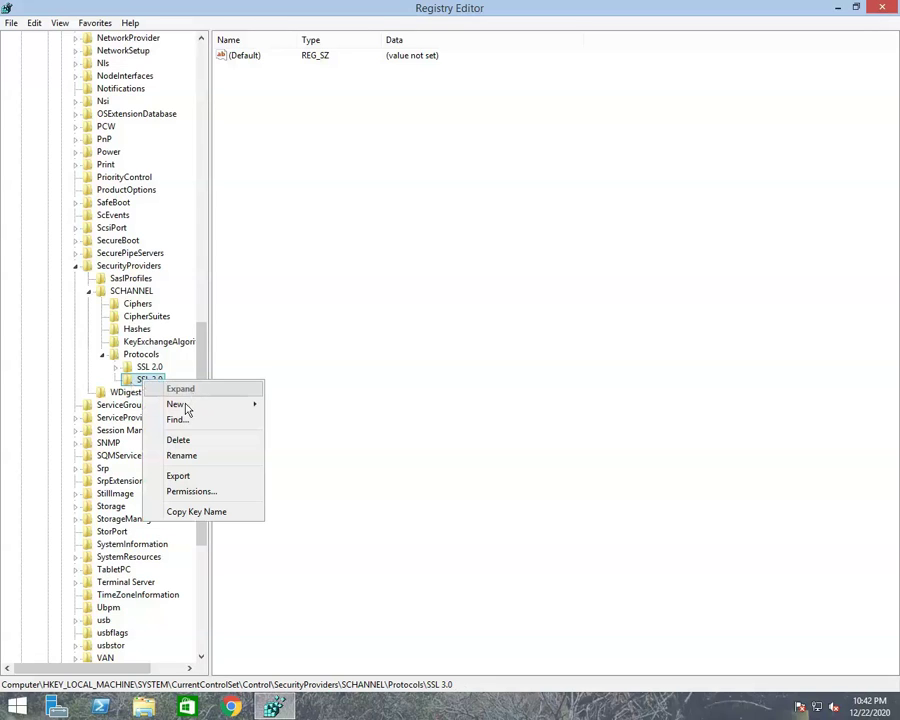
mouse_move(187, 408)
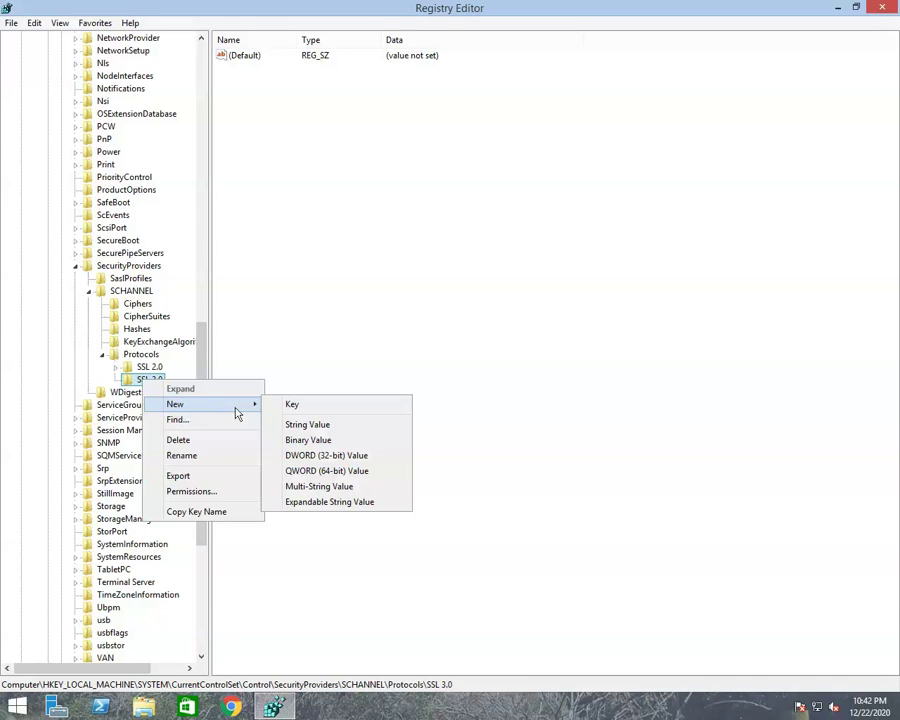
left_click(292, 405)
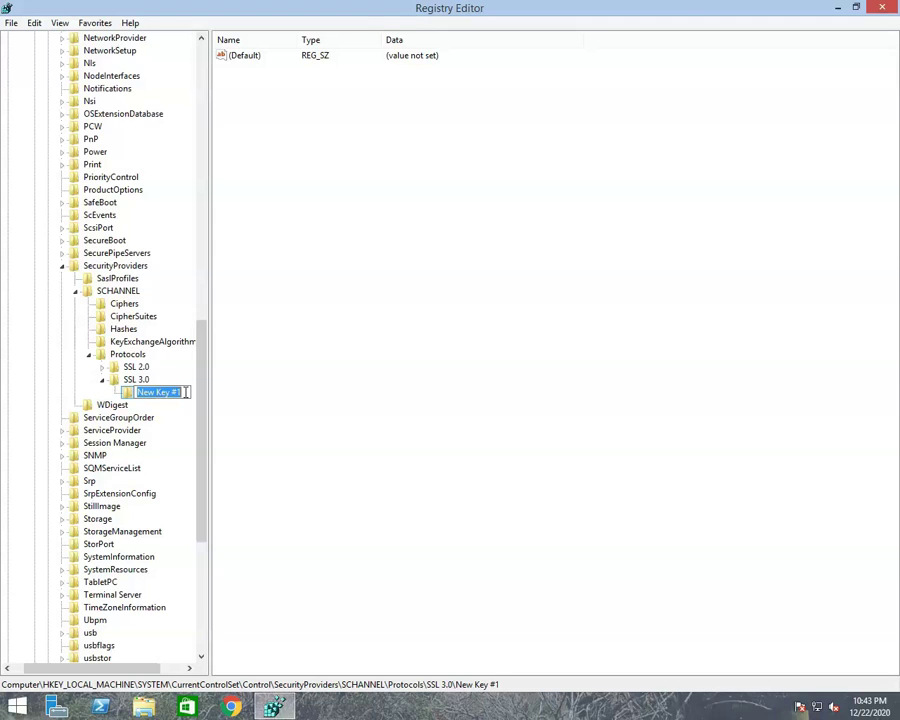
type("Client")
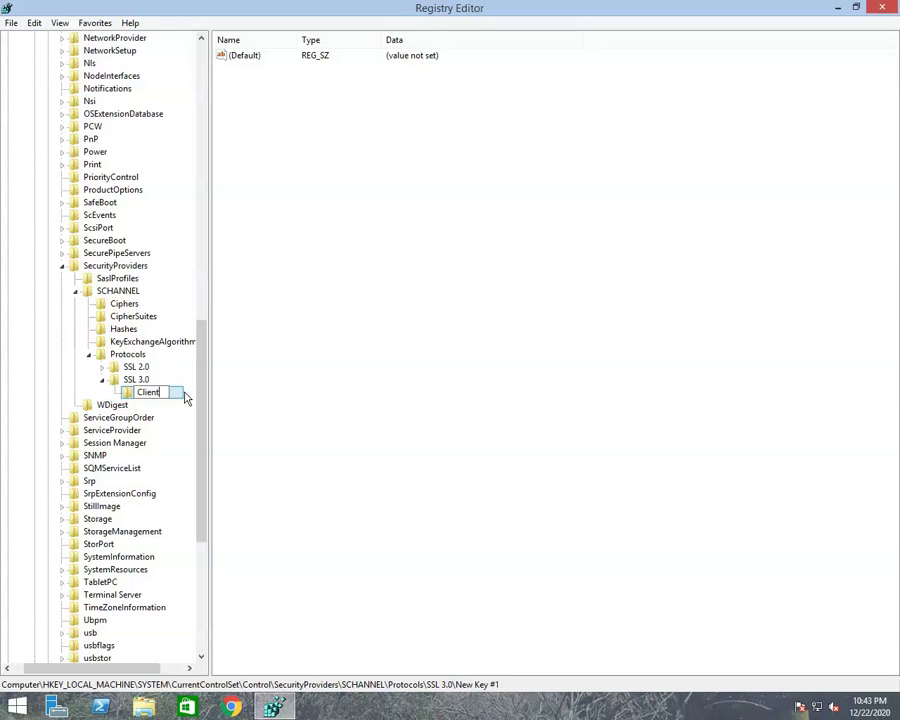
key("Return")
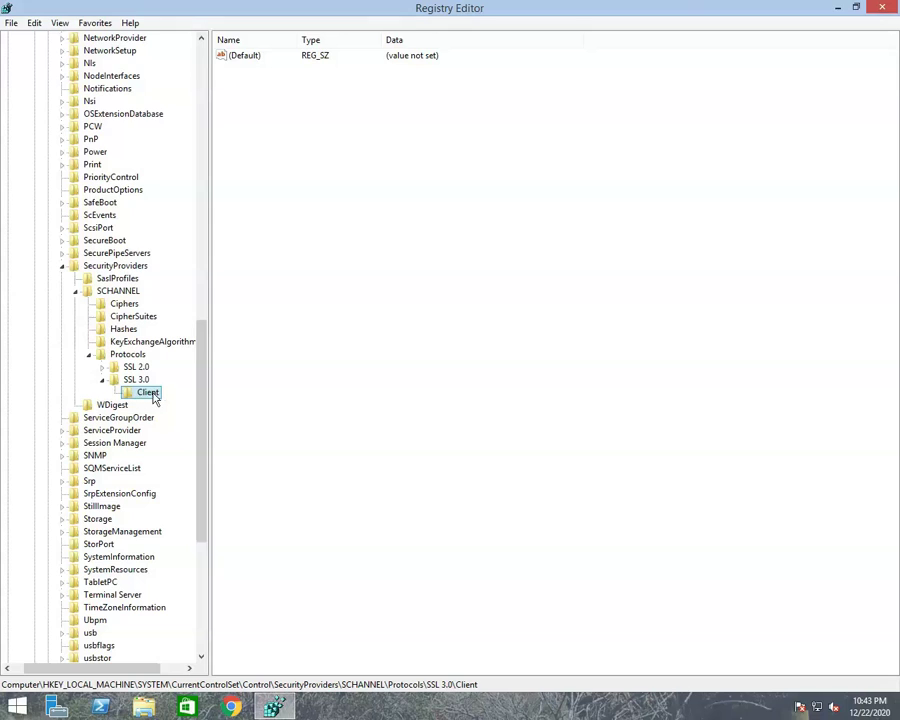
- Add a DWORD (32-bit) value named DisabledByDefault to the SSL 3.0 Client key
right_click(140, 399)
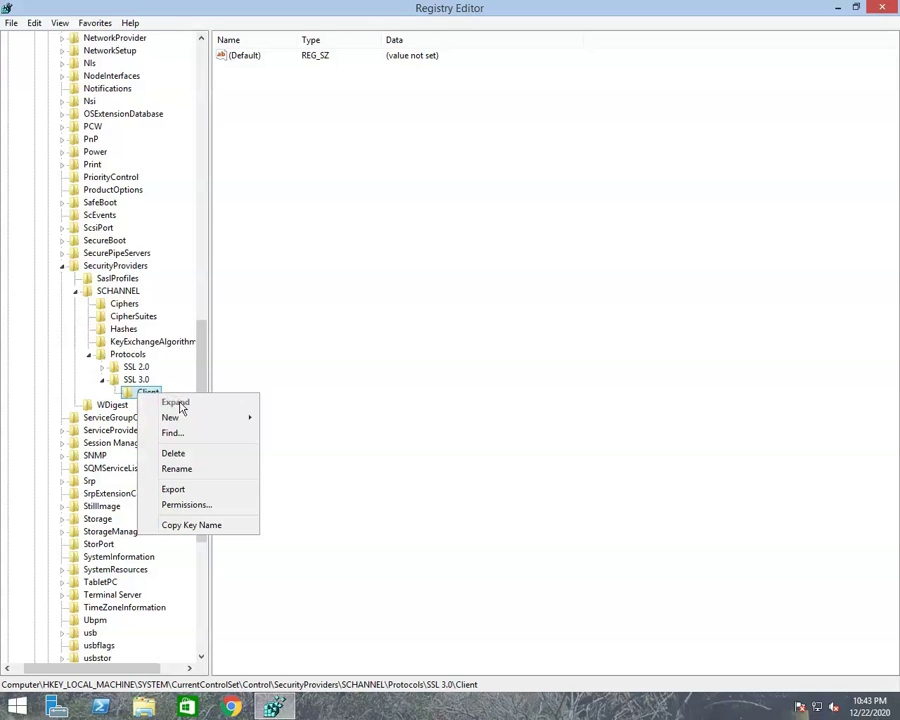
mouse_move(157, 423)
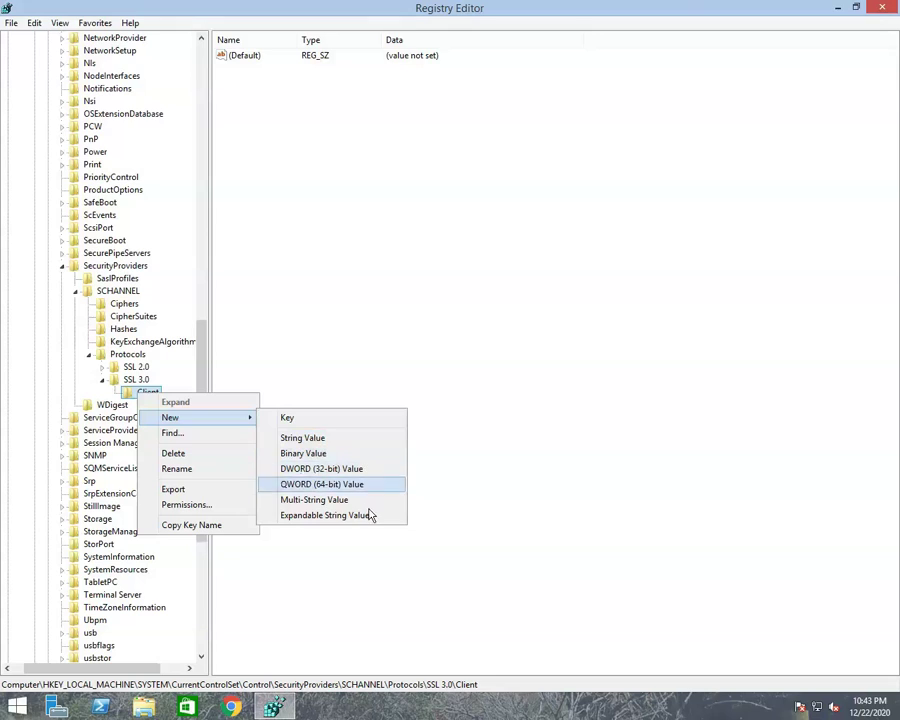
left_click(341, 471)
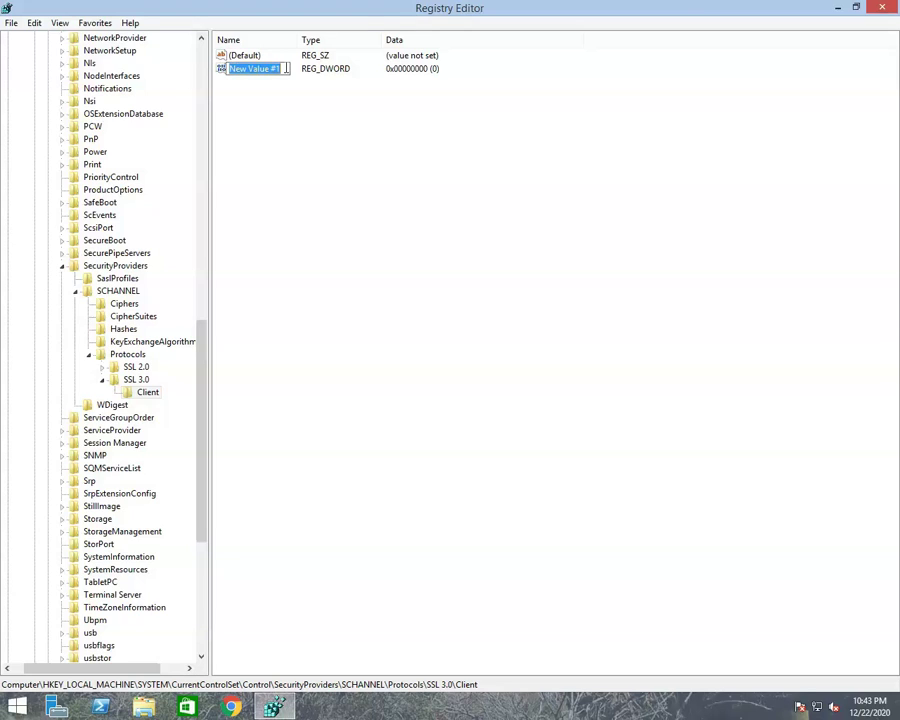
type("DisabledByDefault")
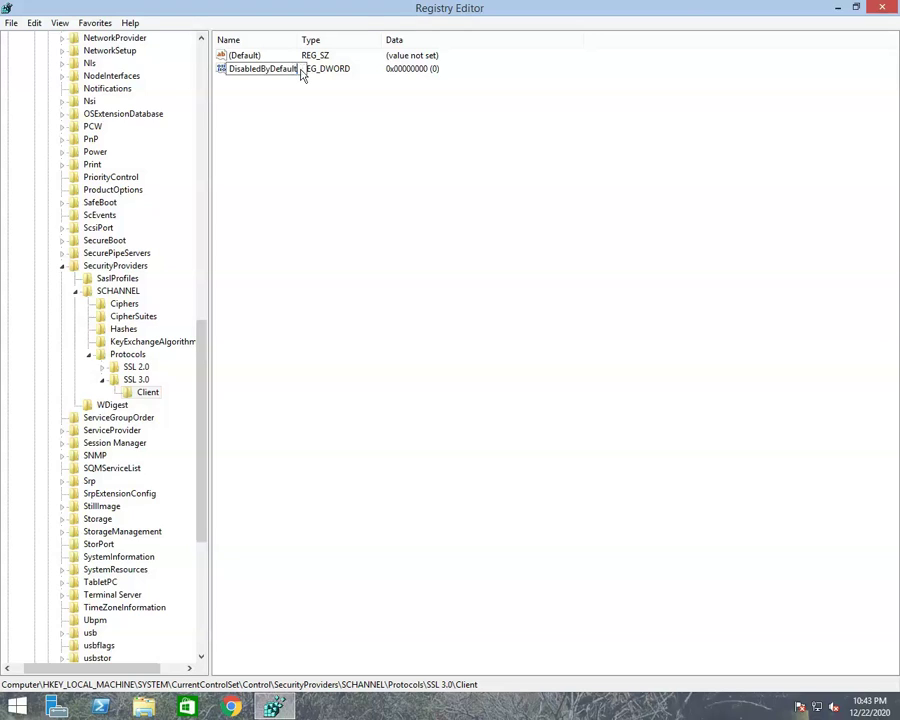
key("Return")
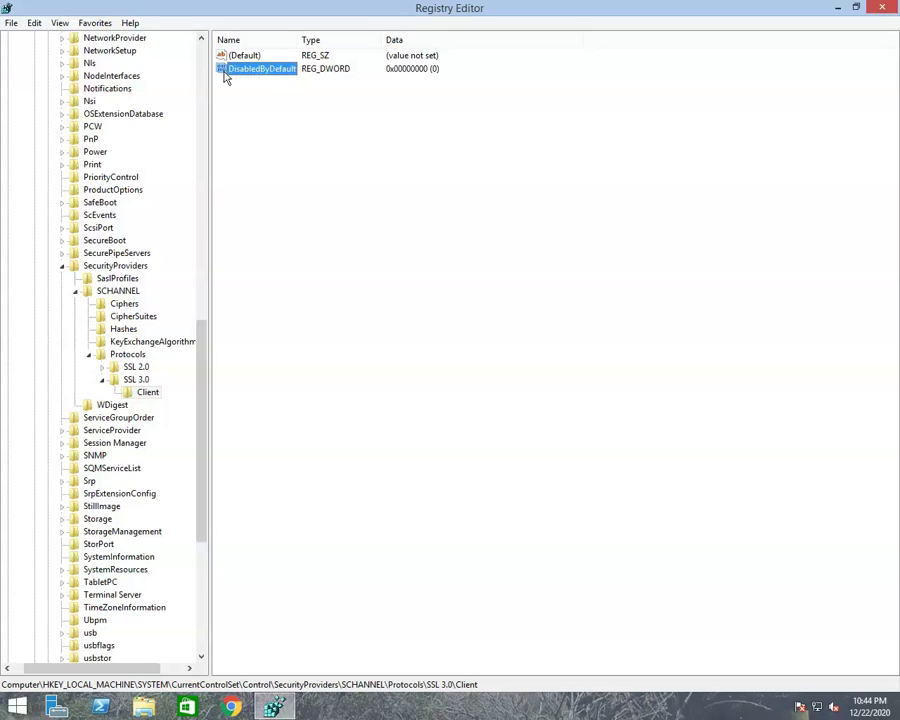
- Set the DisabledByDefault value data to 1 with the Decimal base
right_click(276, 74)
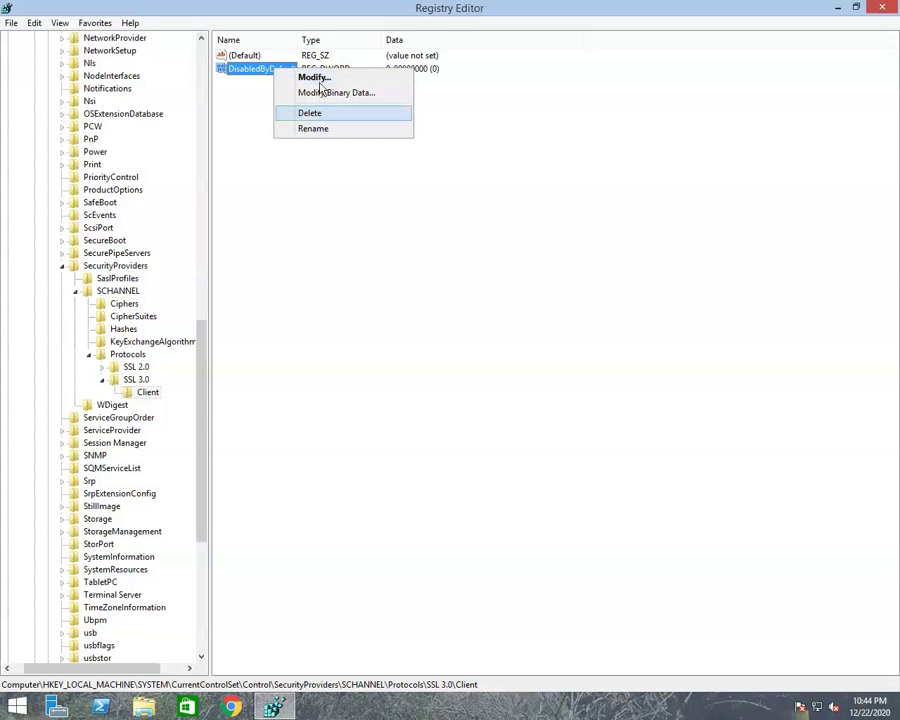
left_click(318, 78)
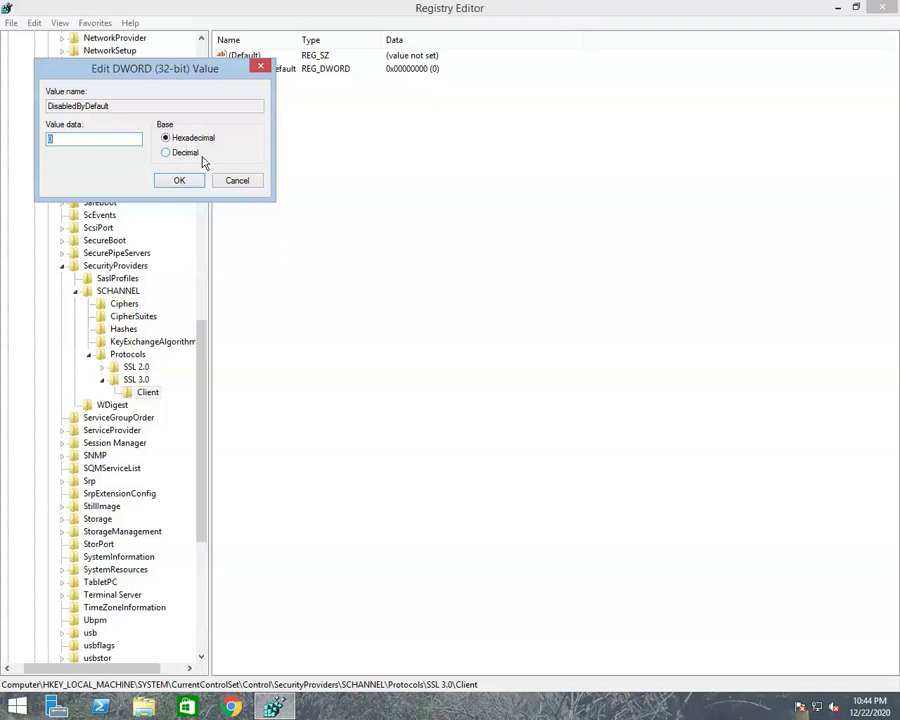
left_click(167, 152)
double_click(48, 138)
key("BackSpace")
type("0")
double_click(63, 139)
type("1")
left_click(179, 184)
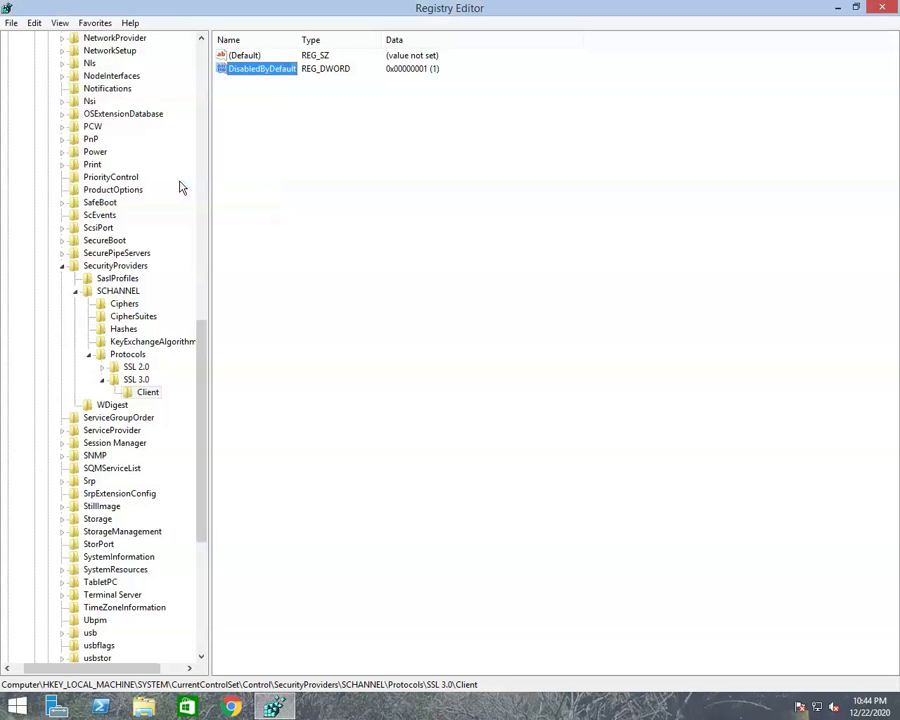
- Add a DWORD (32-bit) value named Enabled to the SSL 3.0 Client key
right_click(144, 397)
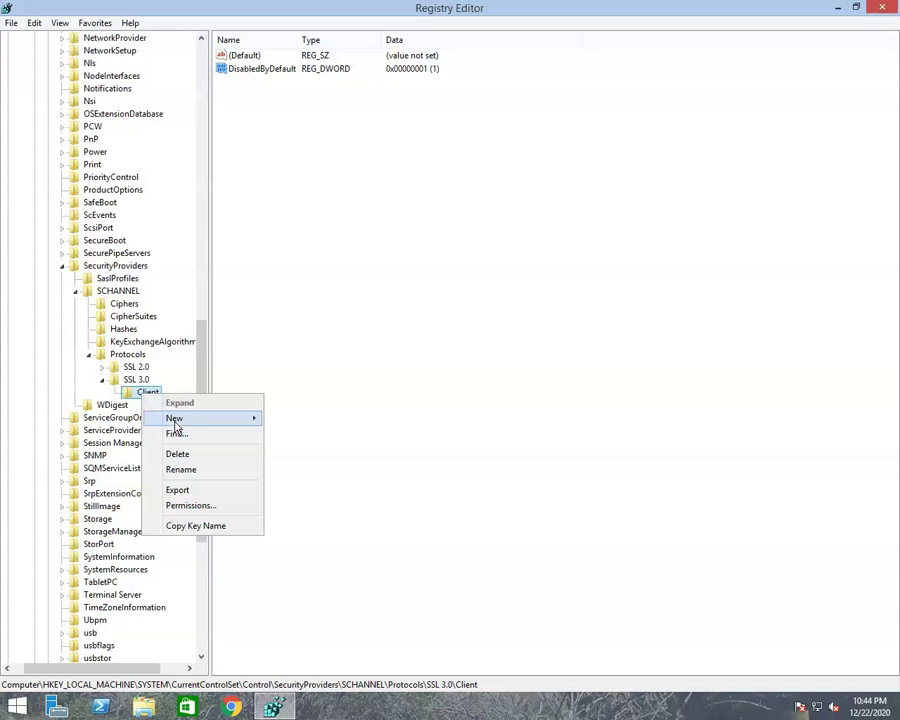
mouse_move(203, 419)
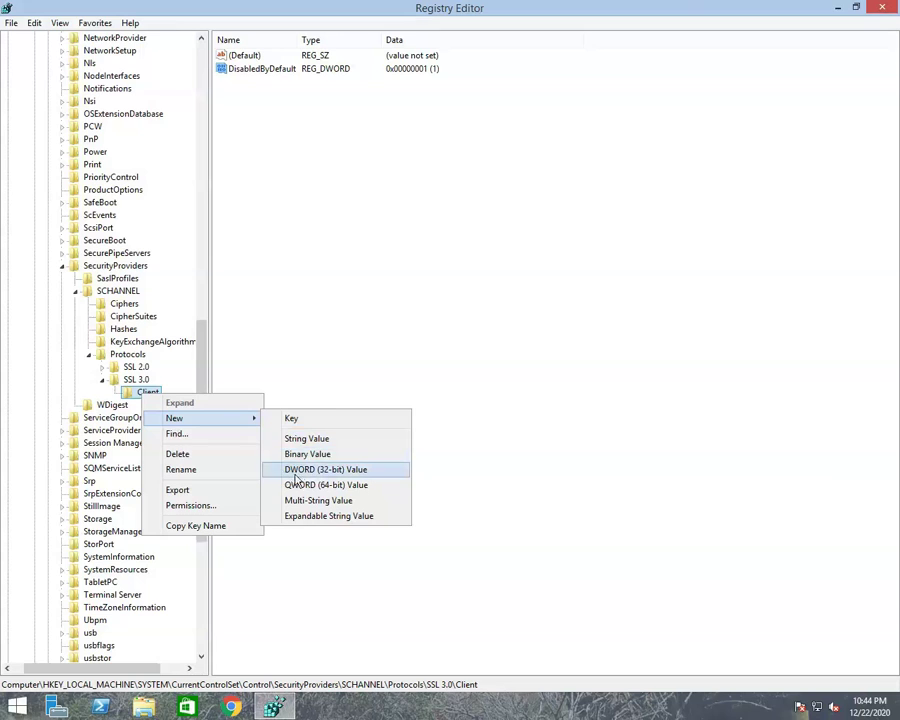
left_click(345, 476)
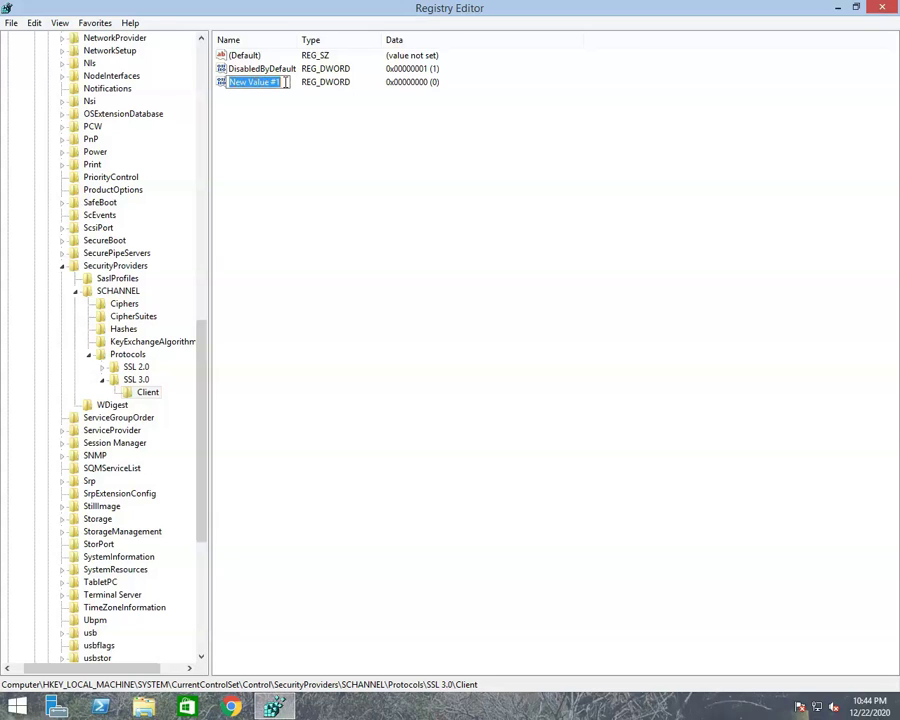
type("Enabled")
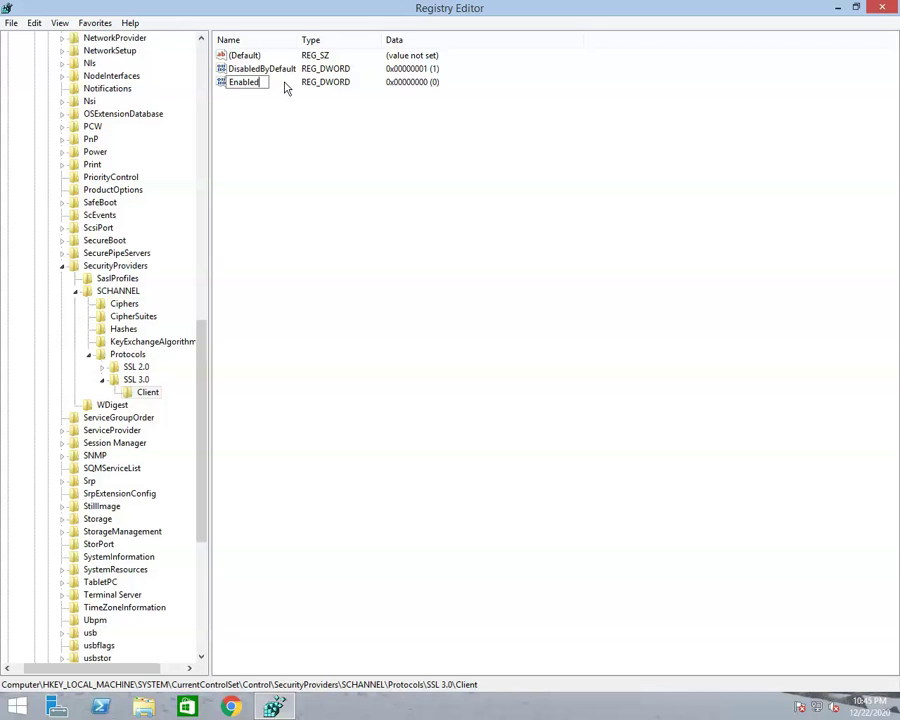
key("Return")
- Open the Enabled value of the SSL 3.0 Client key for modification and accept 0 as its value data
right_click(249, 89)
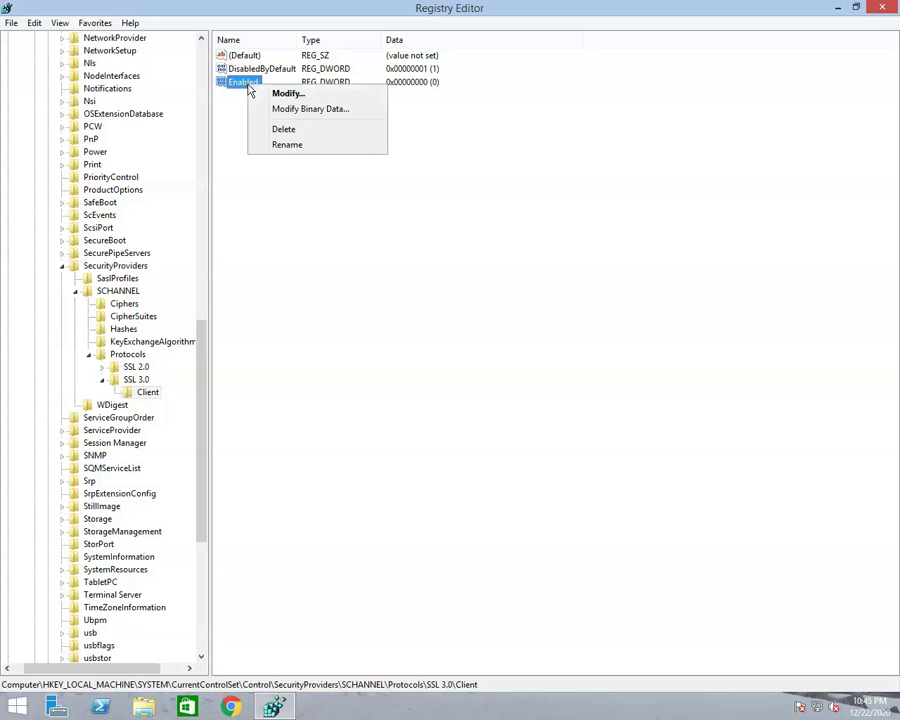
left_click(298, 96)
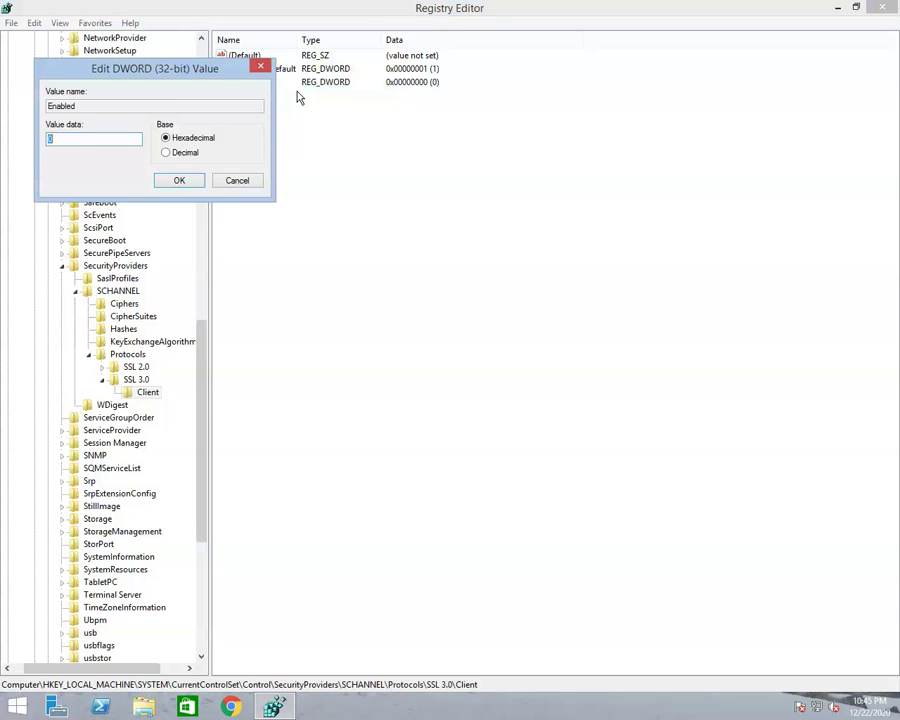
left_click(51, 139)
left_click(177, 182)
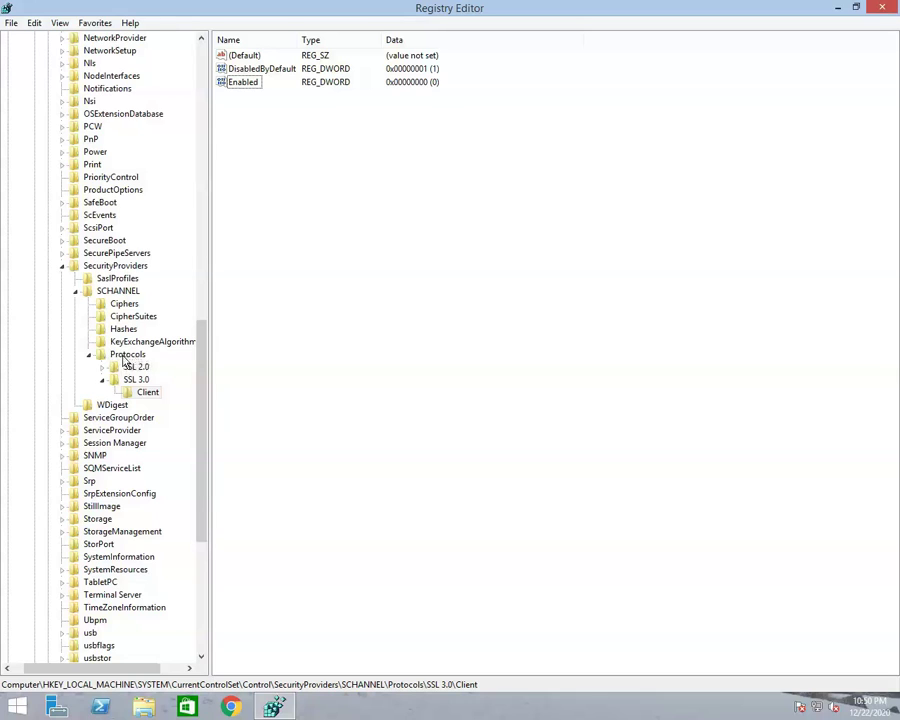
- Create a key named TLS 1.0 under SCHANNEL\Protocols
right_click(122, 357)
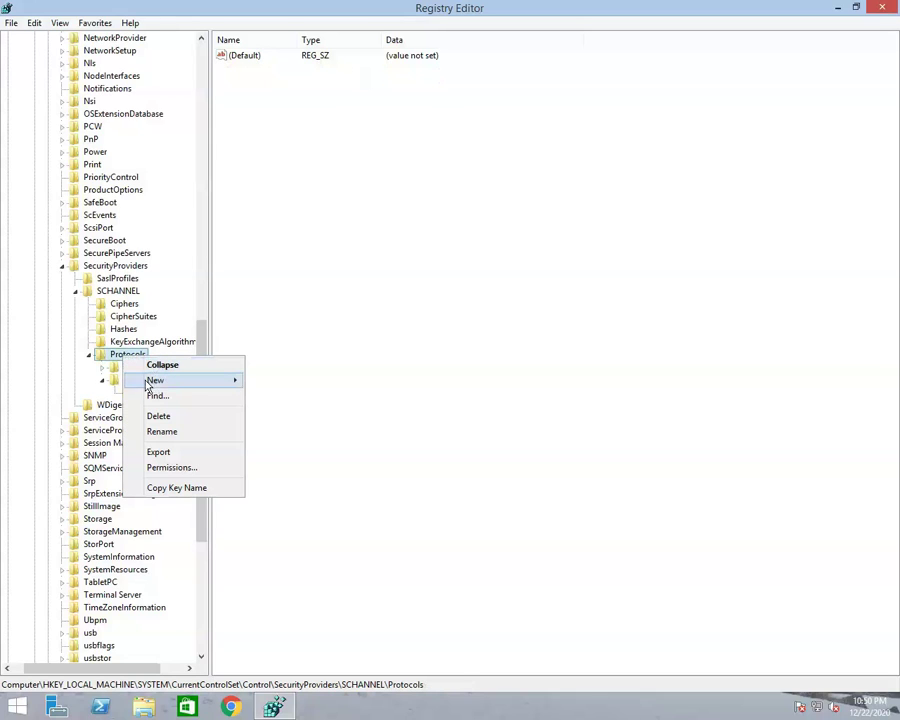
mouse_move(173, 387)
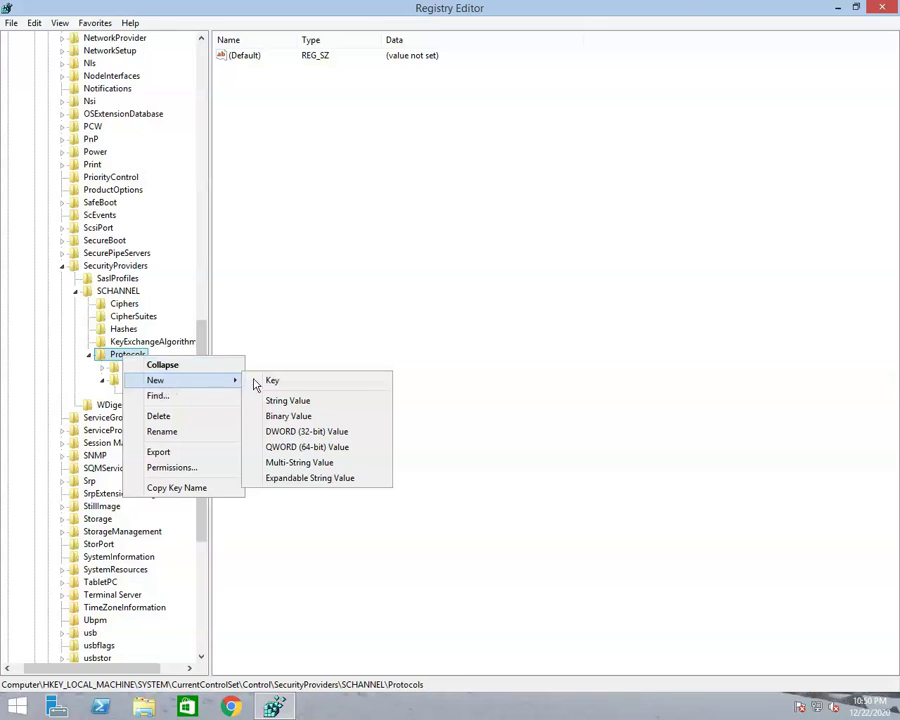
left_click(309, 388)
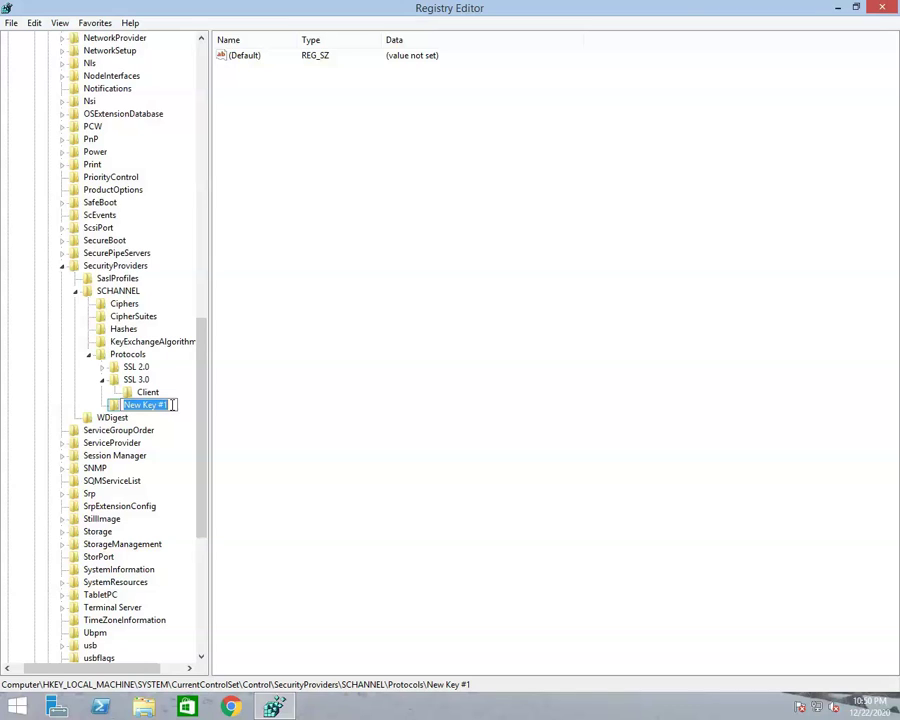
type("TLS")
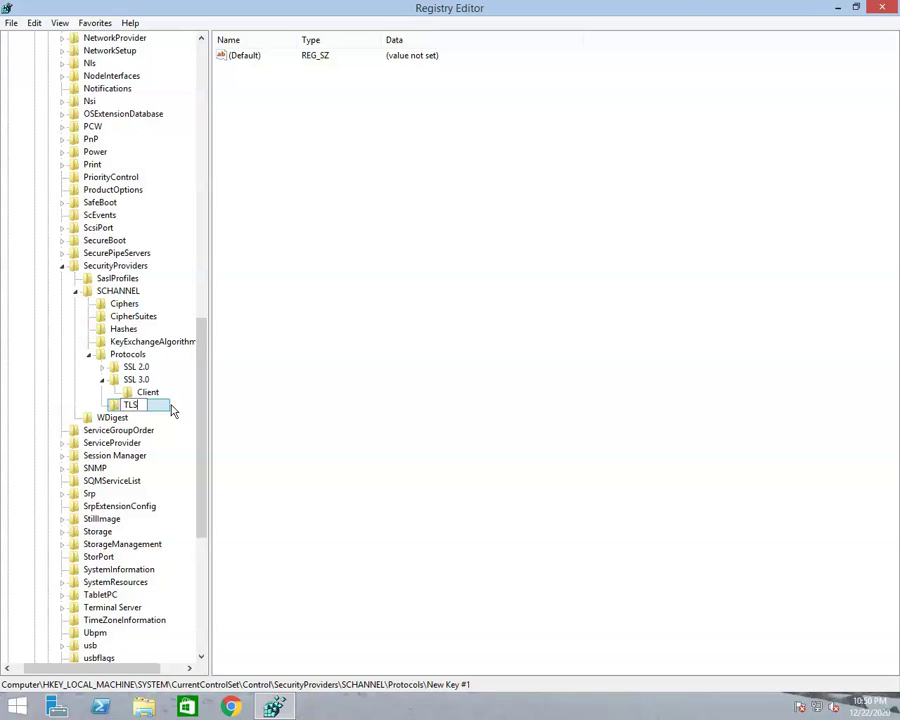
type(" 1.0")
key("Return")
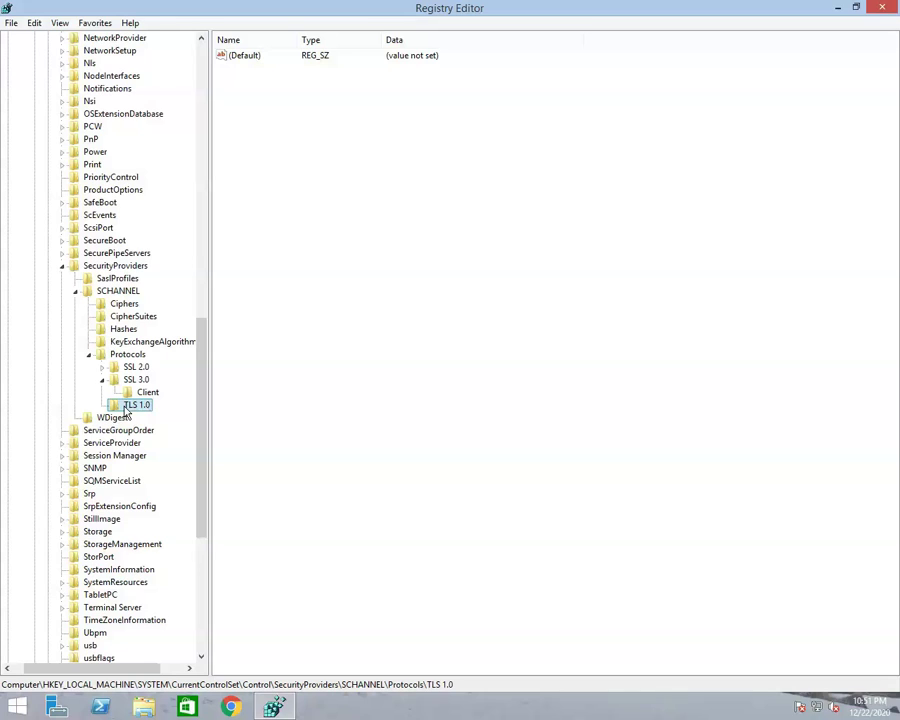
- Create a subkey named Client under the TLS 1.0 key
right_click(125, 411)
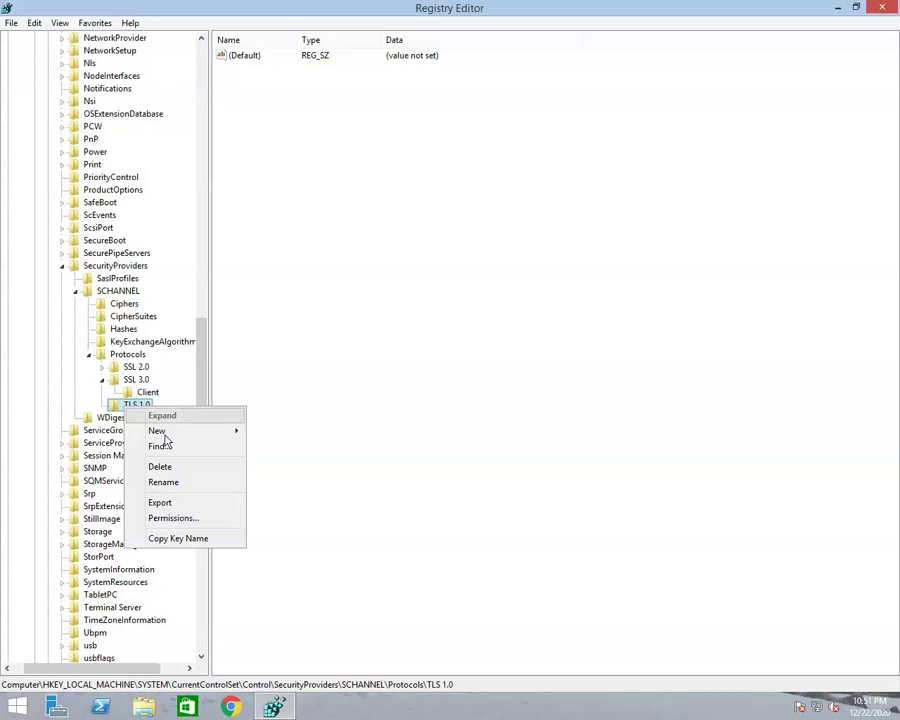
mouse_move(170, 434)
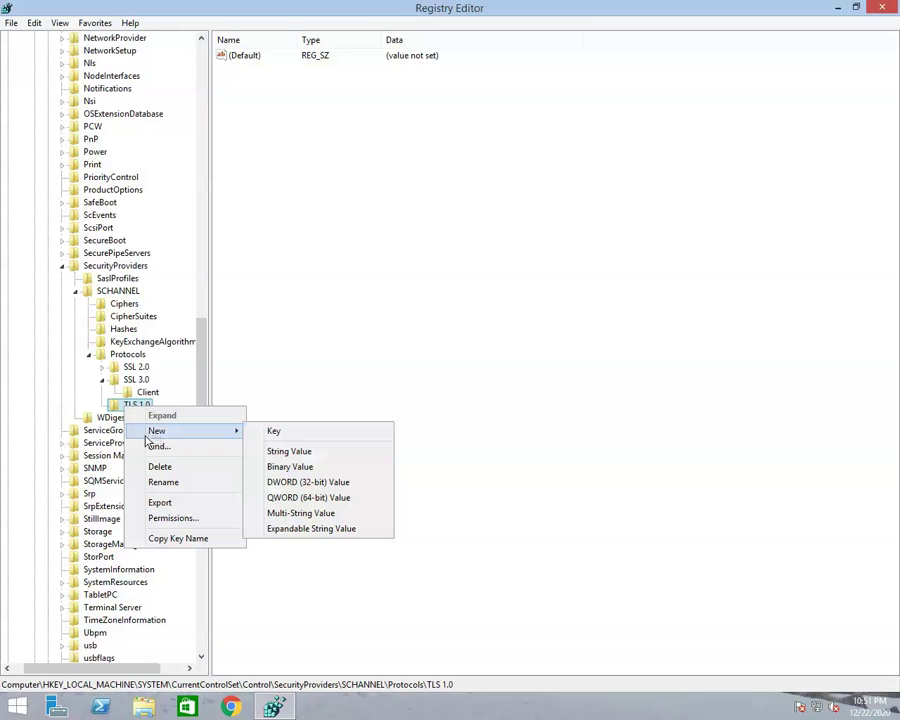
left_click(274, 432)
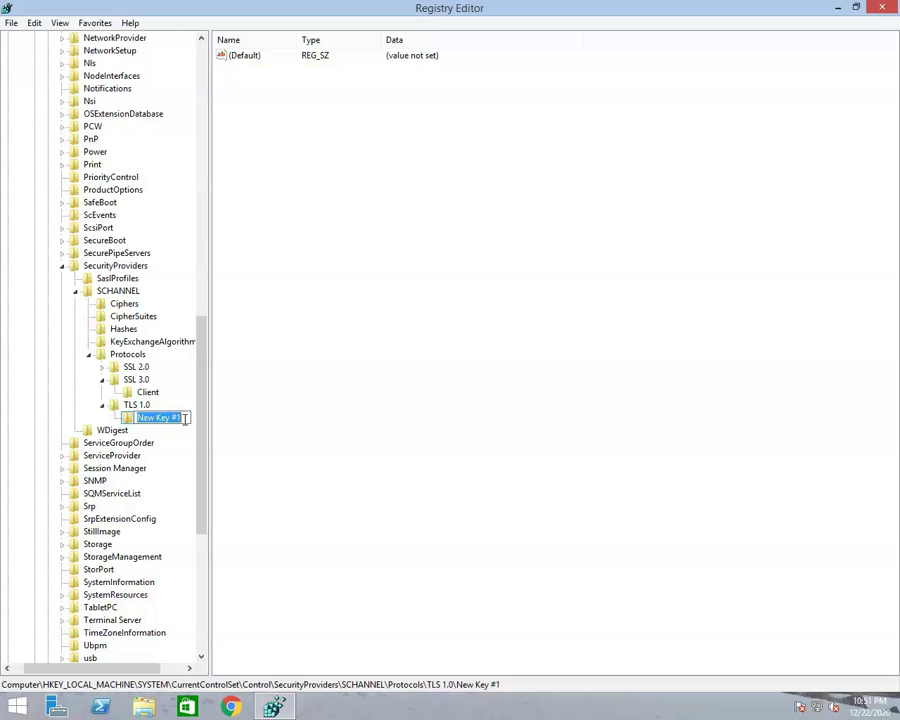
type("Client")
key("Return")
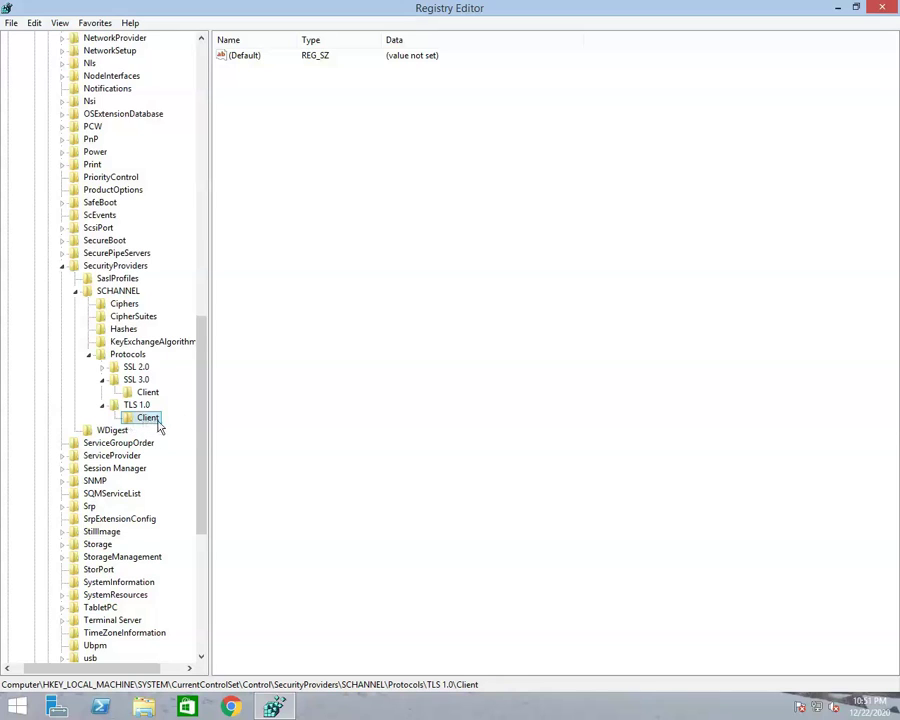
- Add a DWORD (32-bit) value named DisabledByDefault to the TLS 1.0 Client key
right_click(144, 420)
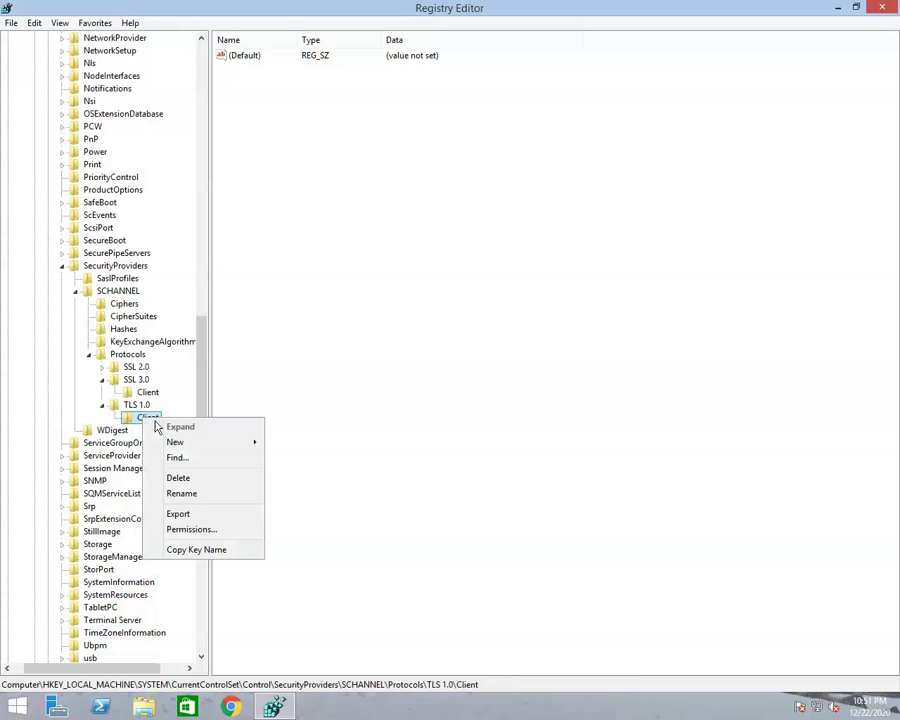
mouse_move(170, 443)
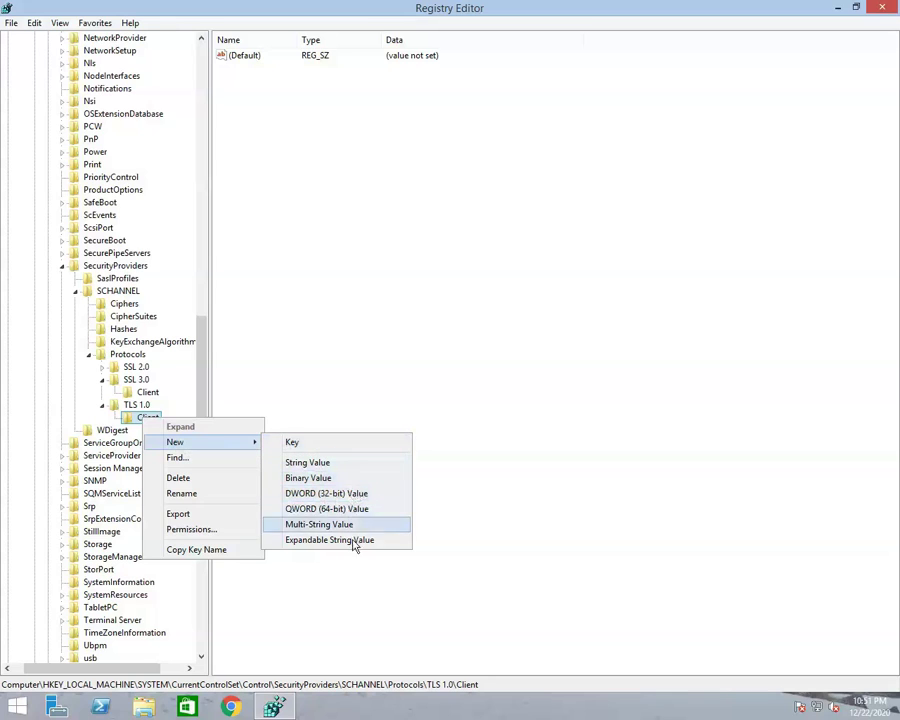
left_click(338, 498)
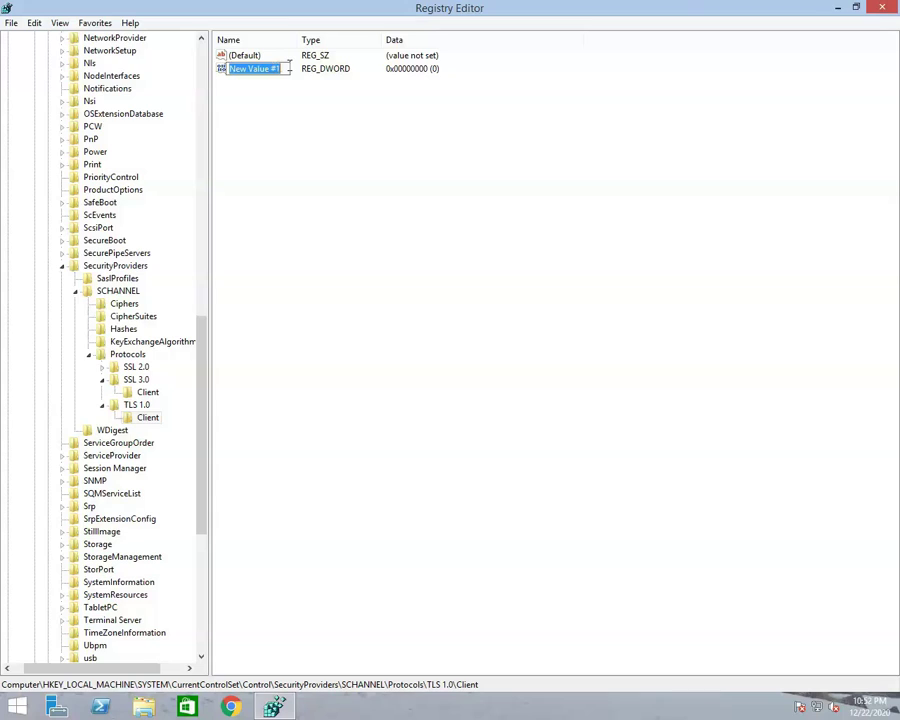
type("DisabledByDef")
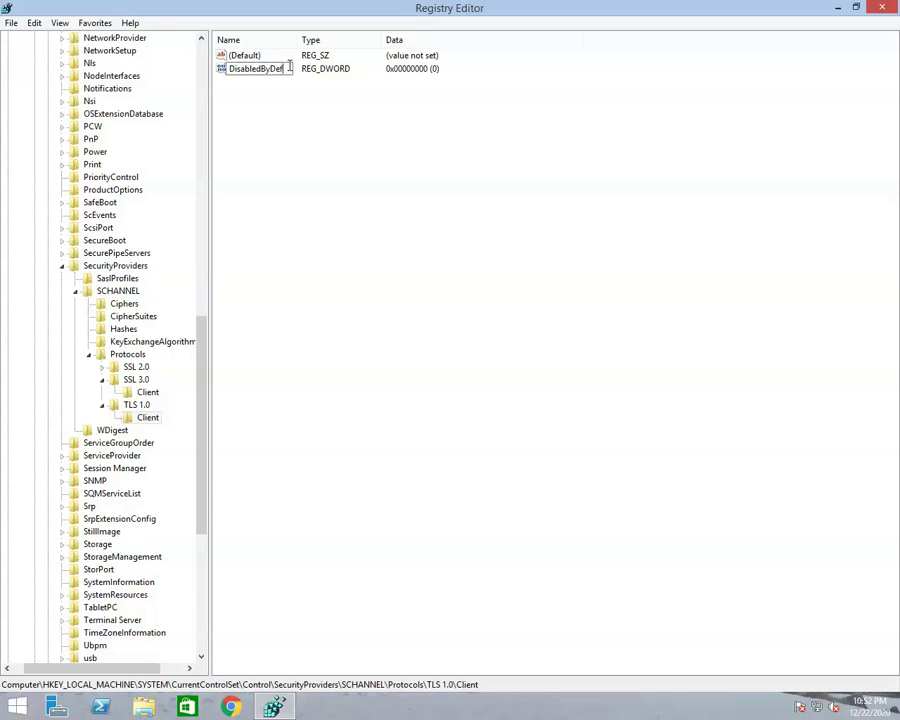
type("ault")
key("Return")
- Set the TLS 1.0 Client key's DisabledByDefault value data to 1 with the Decimal base
right_click(280, 75)
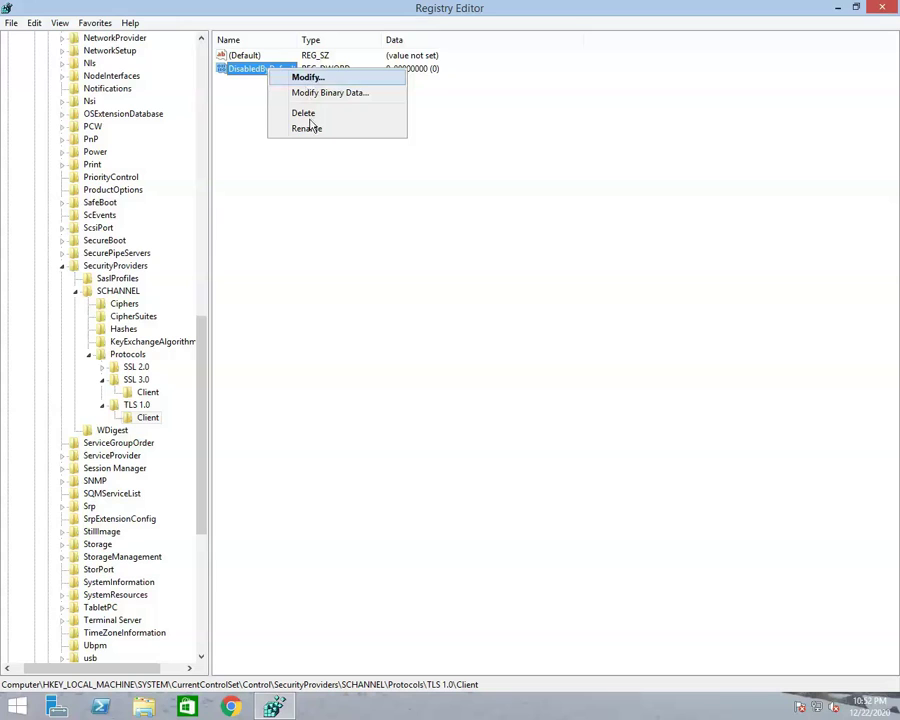
left_click(308, 77)
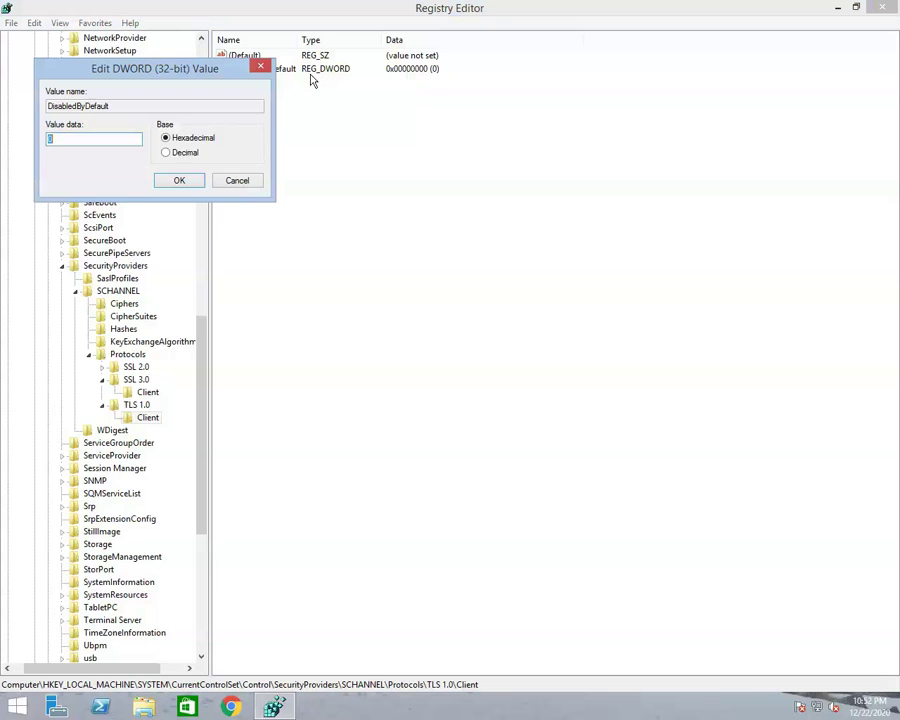
left_click(168, 153)
left_click(65, 139)
type("1")
left_click(181, 183)
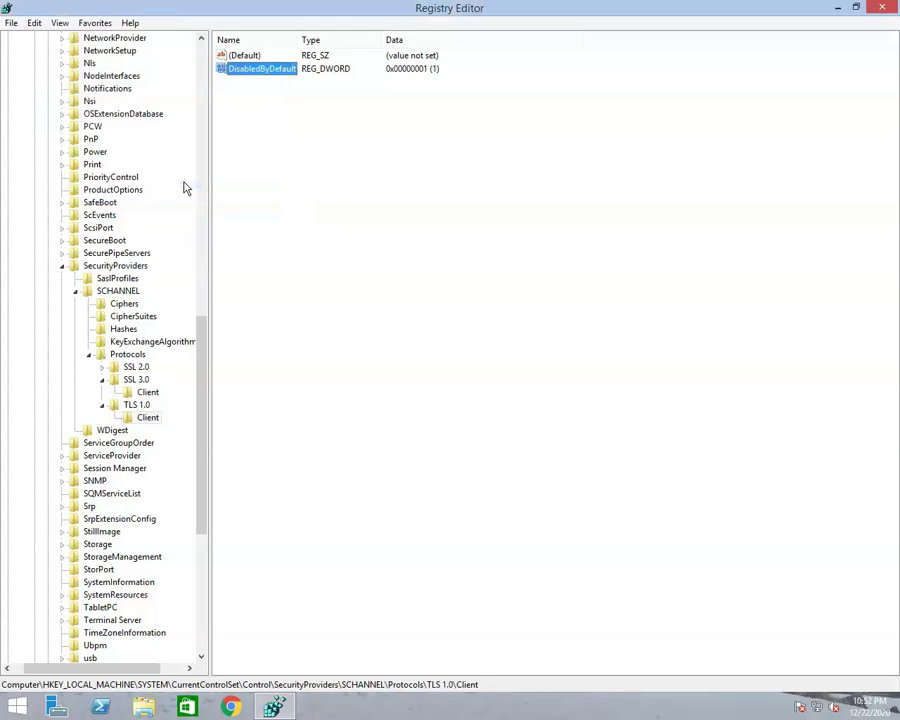
- Add a DWORD (32-bit) value named Enabled to the TLS 1.0 Client key
left_click(140, 420)
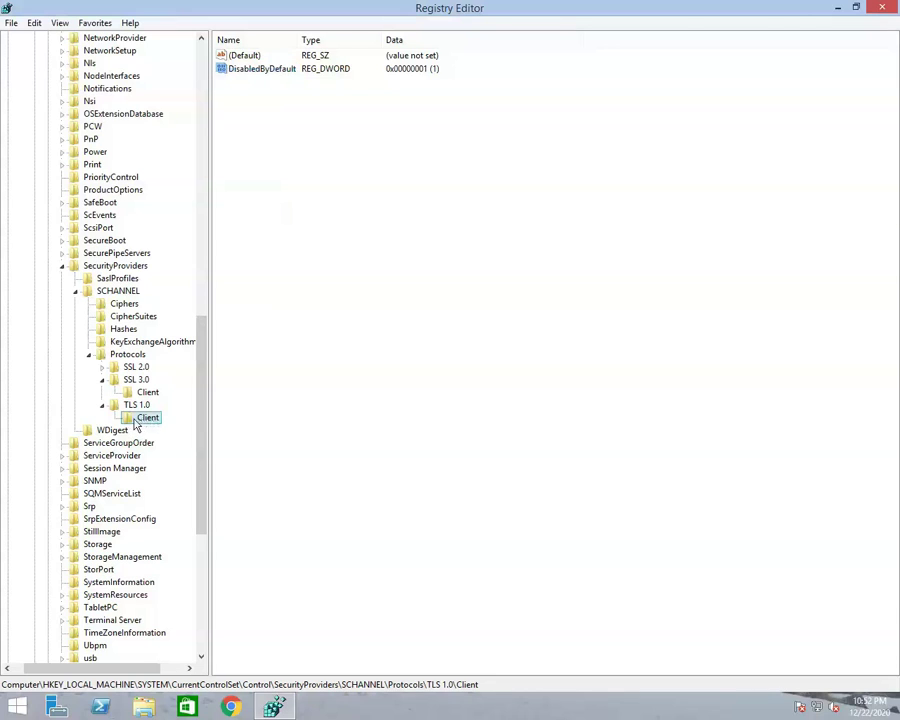
right_click(137, 424)
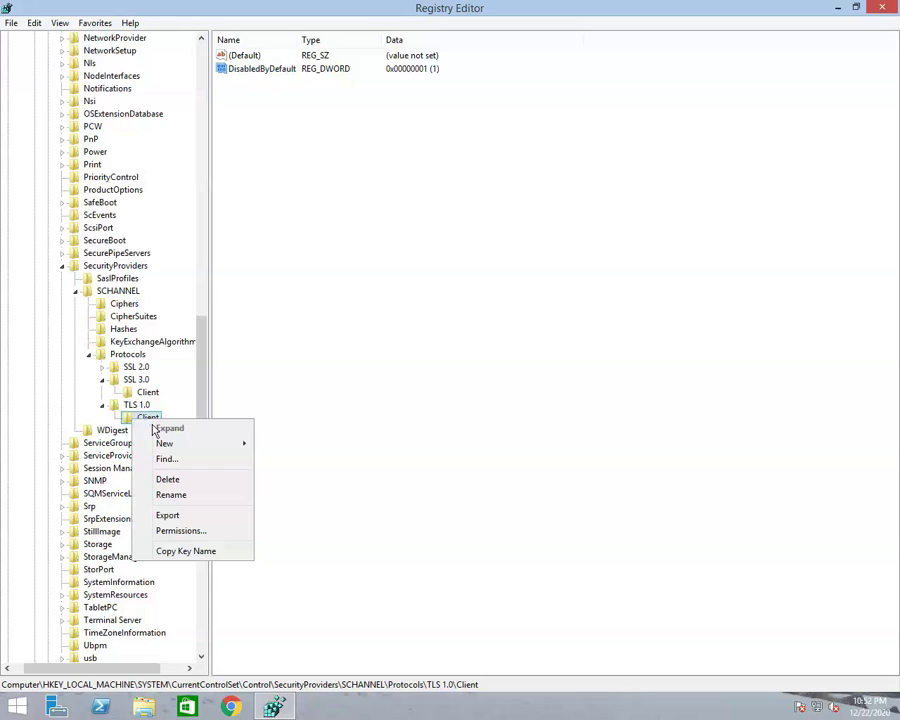
mouse_move(152, 445)
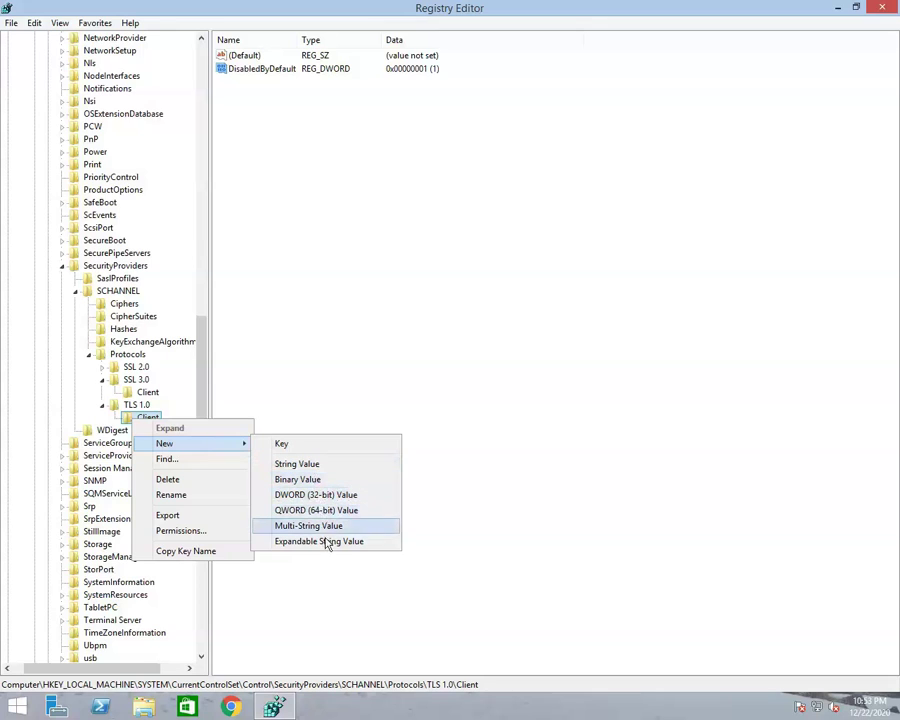
left_click(317, 497)
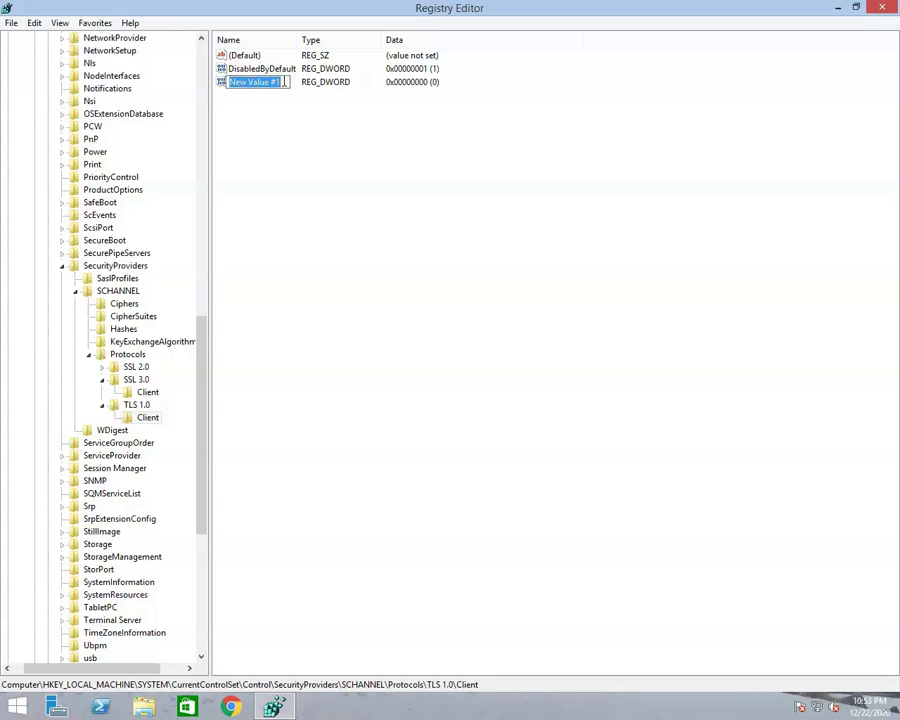
type("En")
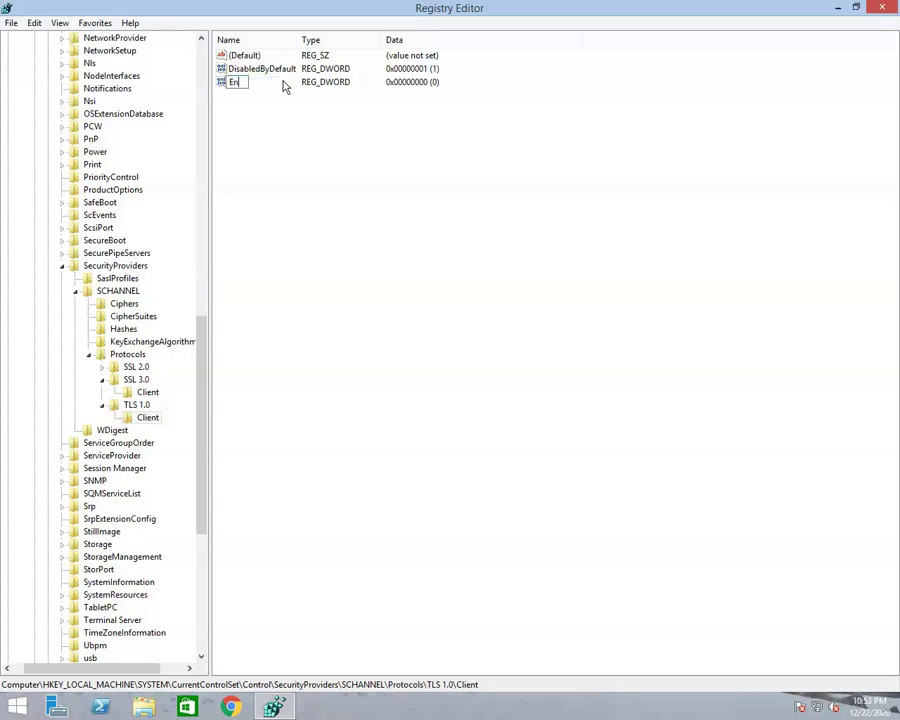
type("abled")
key("Return")
- Set the Enabled value data of the TLS 1.0 Client key to 0
right_click(247, 87)
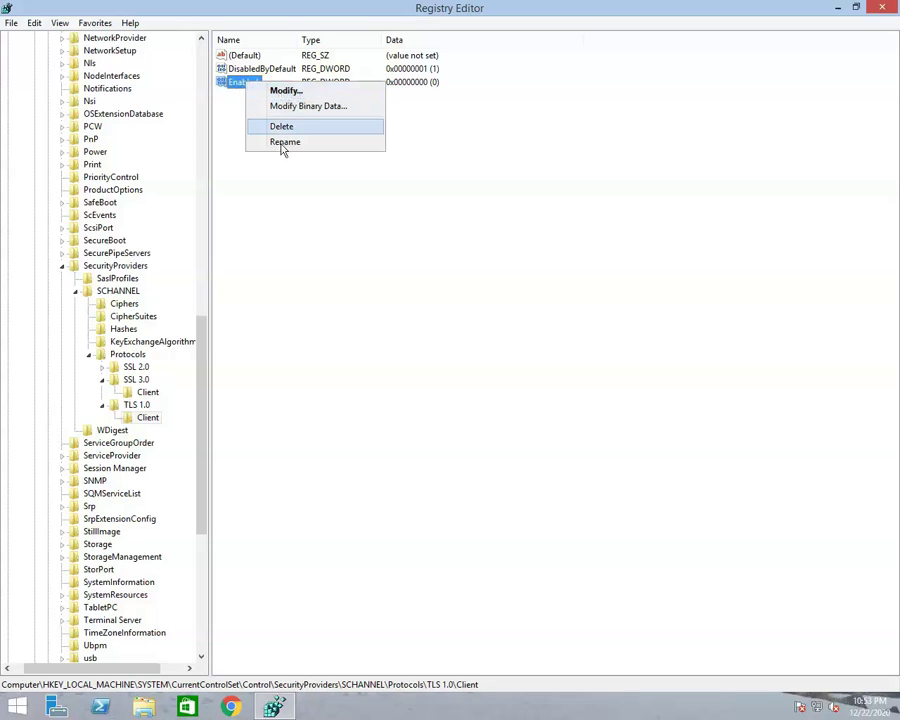
left_click(286, 92)
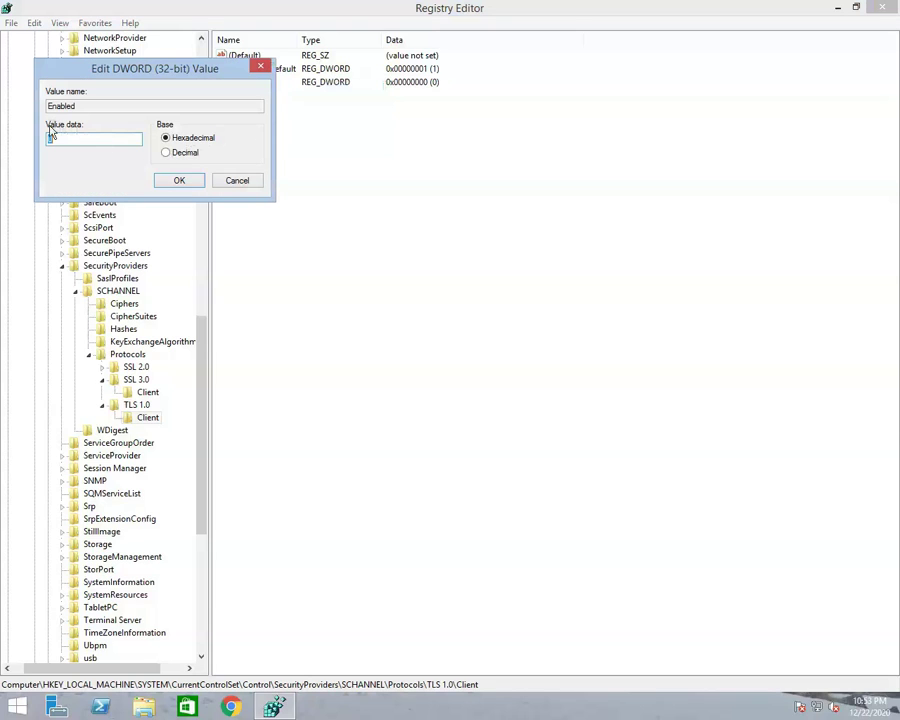
type("10")
left_click(175, 185)
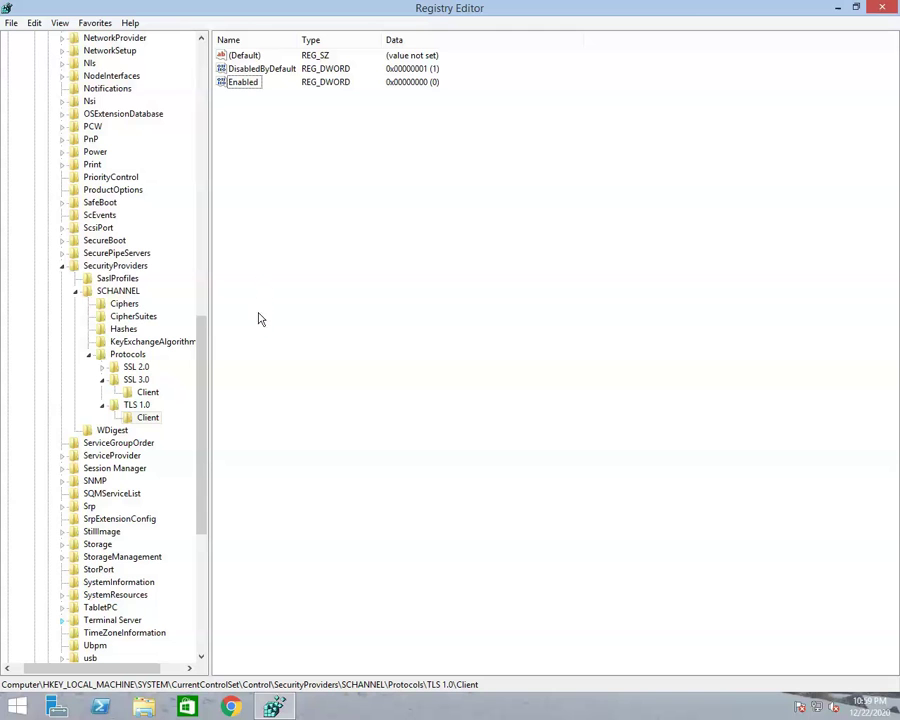
- Create a key named TLS 1.1 under SCHANNEL\Protocols
right_click(128, 356)
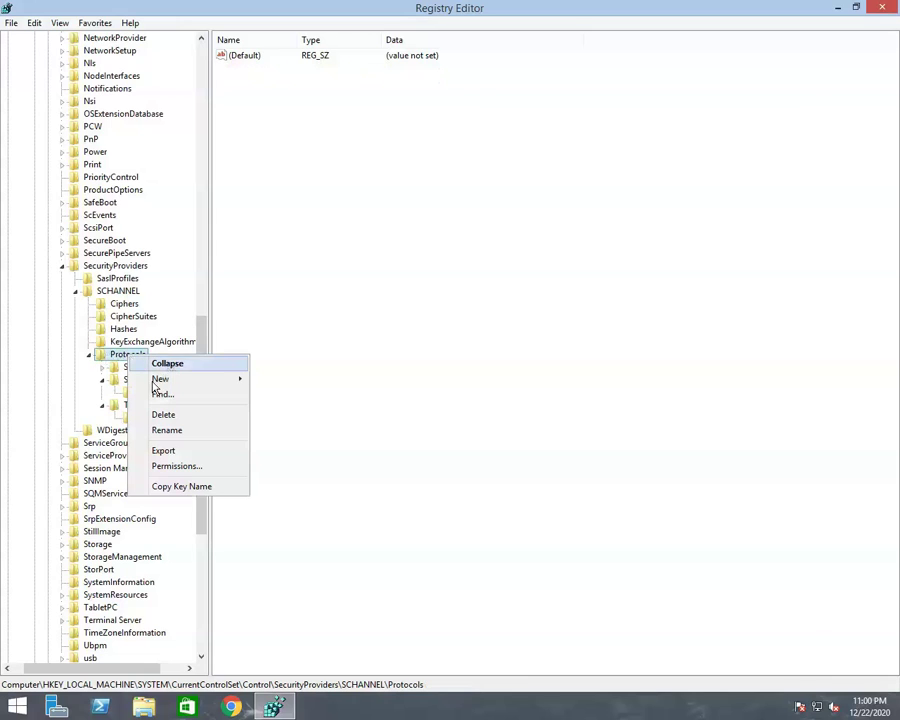
mouse_move(160, 383)
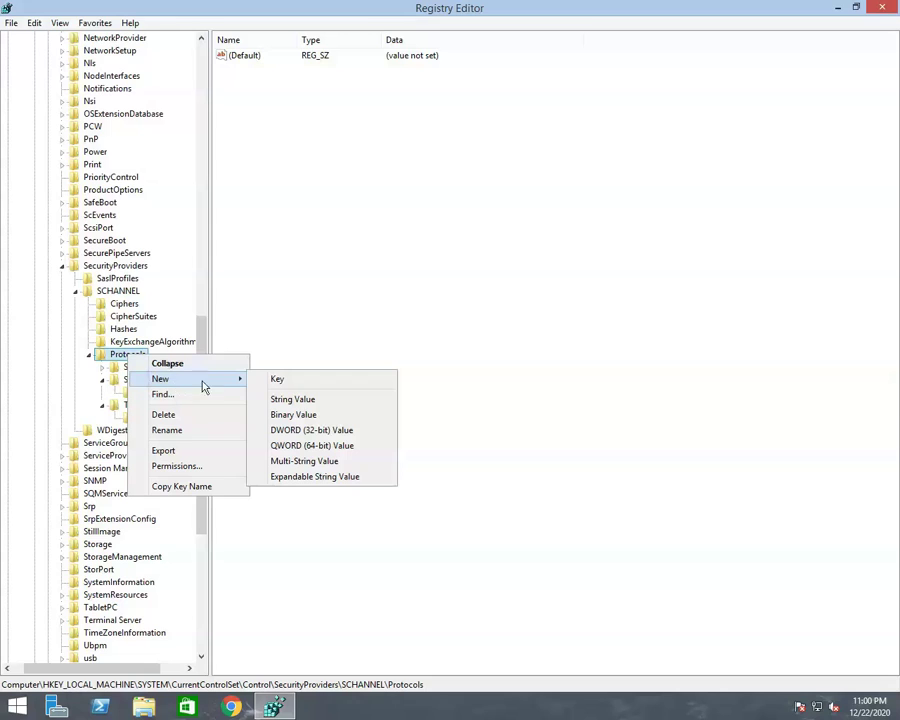
left_click(280, 380)
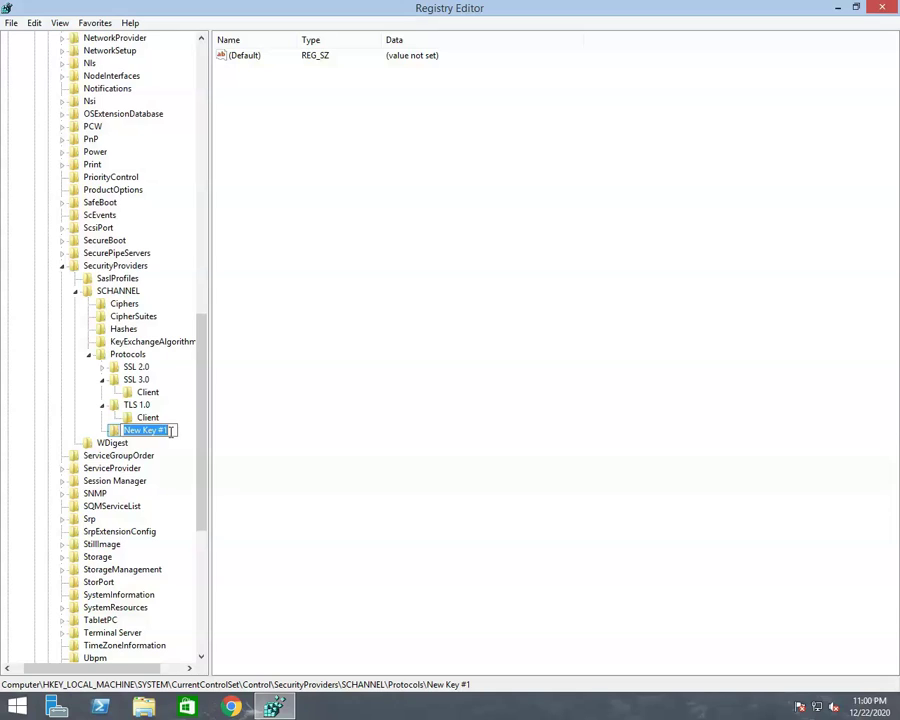
type("TLS 1.1")
key("Return")
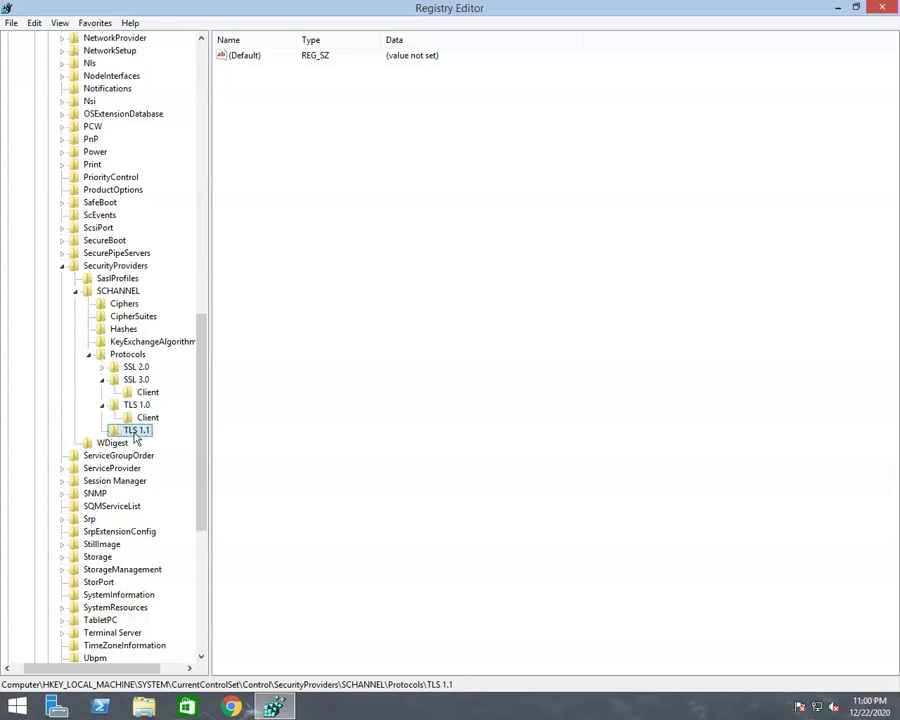
- Create a subkey named Client under the TLS 1.1 key
right_click(132, 436)
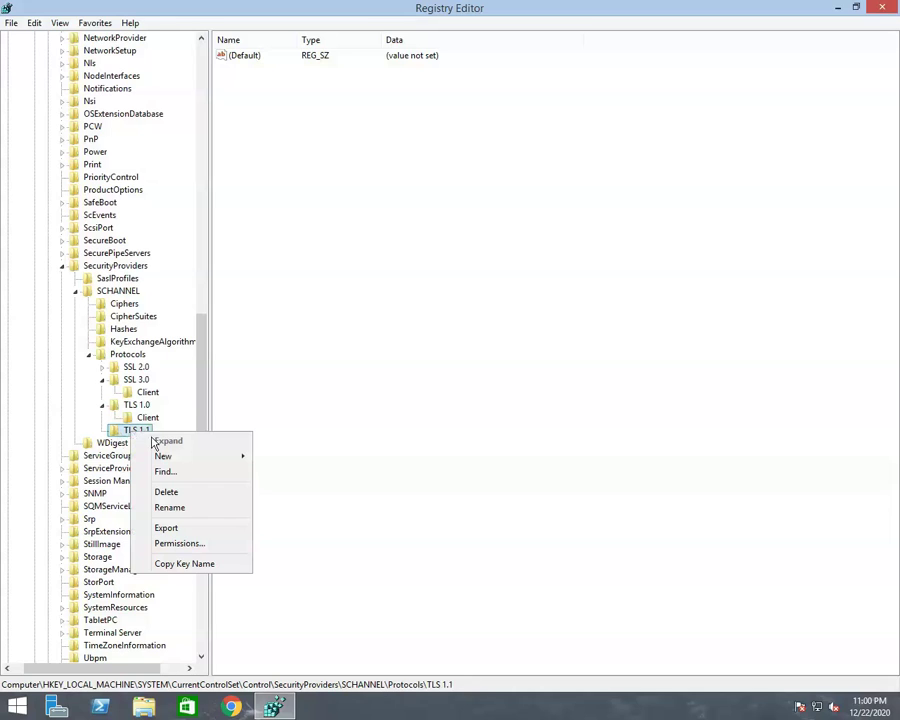
mouse_move(163, 463)
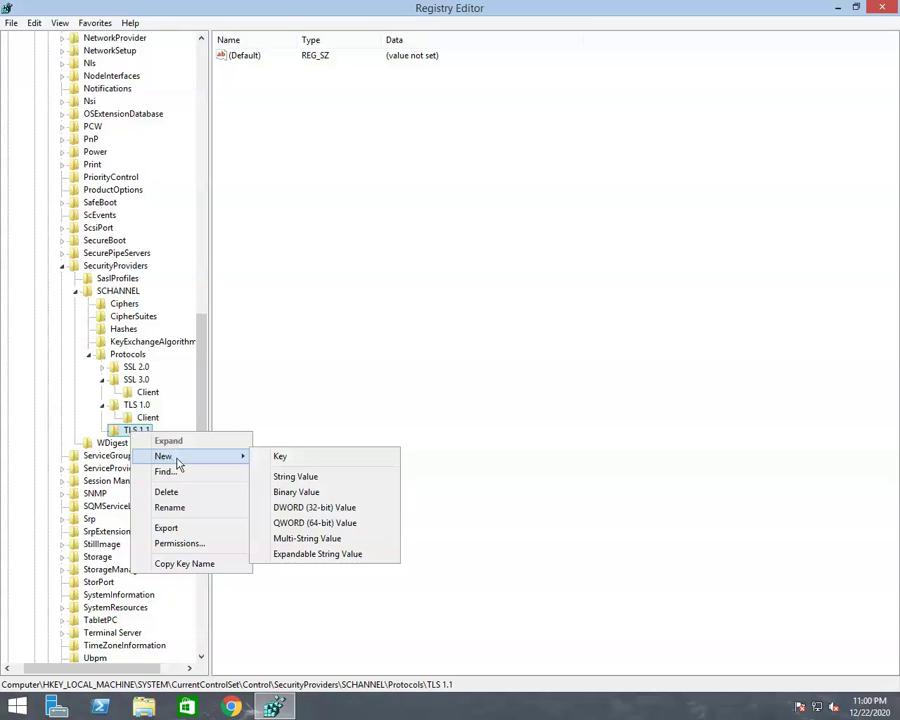
left_click(287, 462)
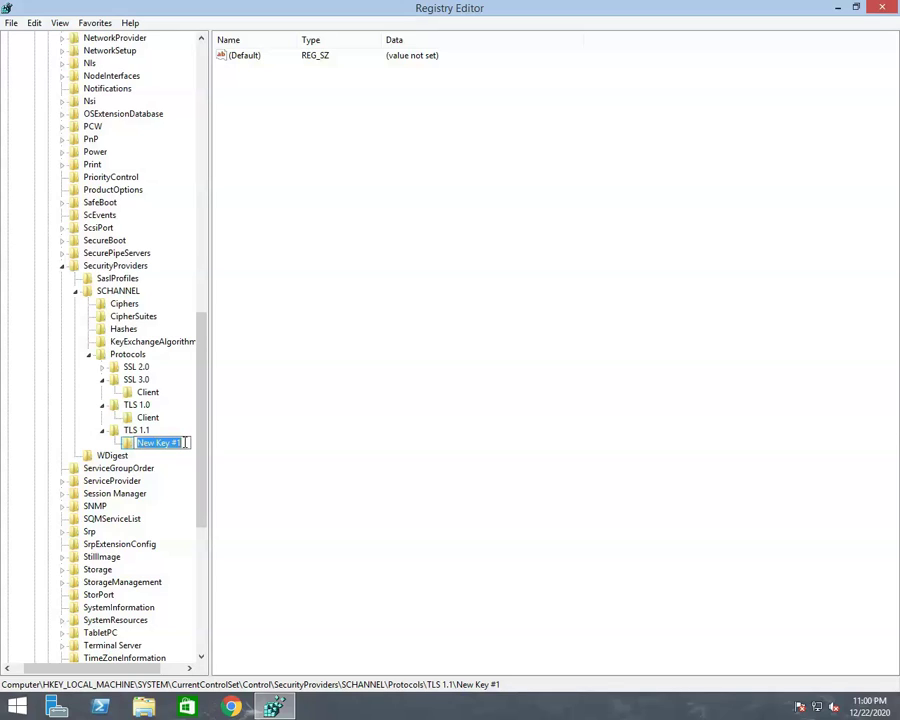
type("Client")
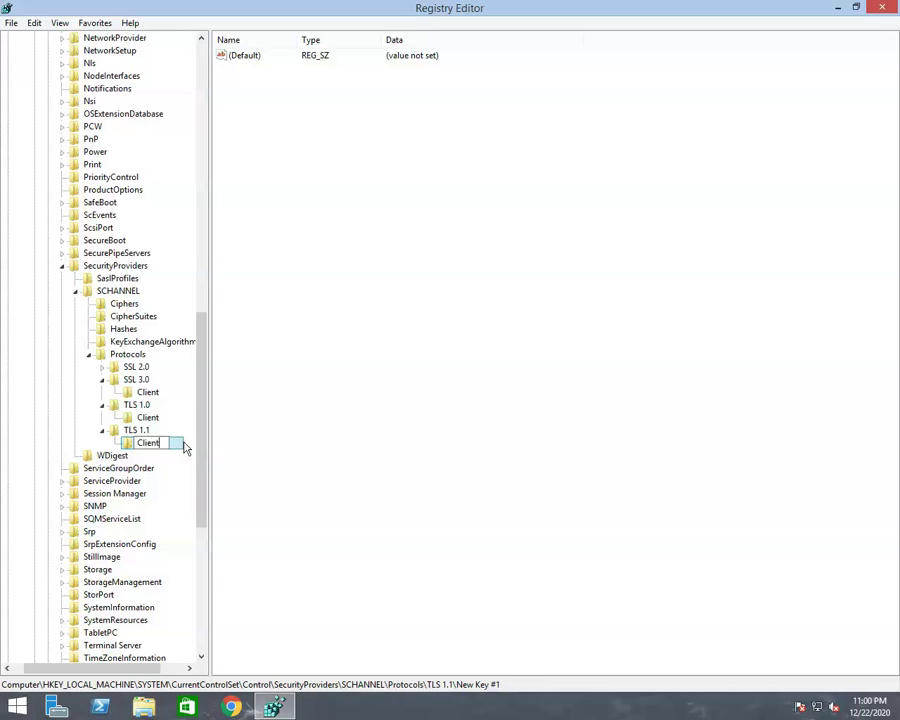
key("Return")
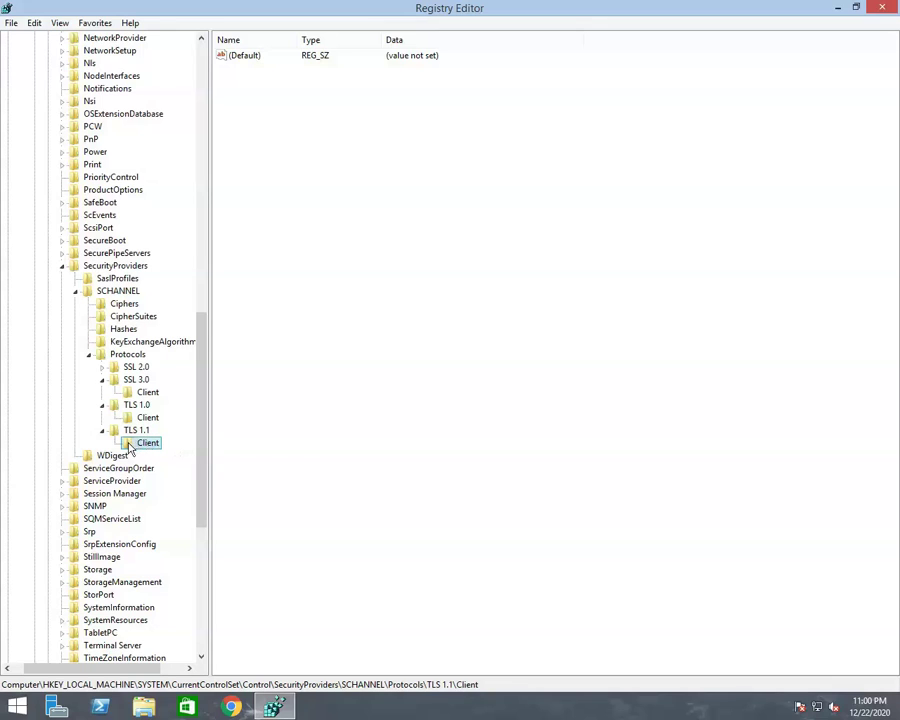
- Add a DWORD (32-bit) value named DisabledByDefault to the TLS 1.1 Client key
right_click(146, 448)
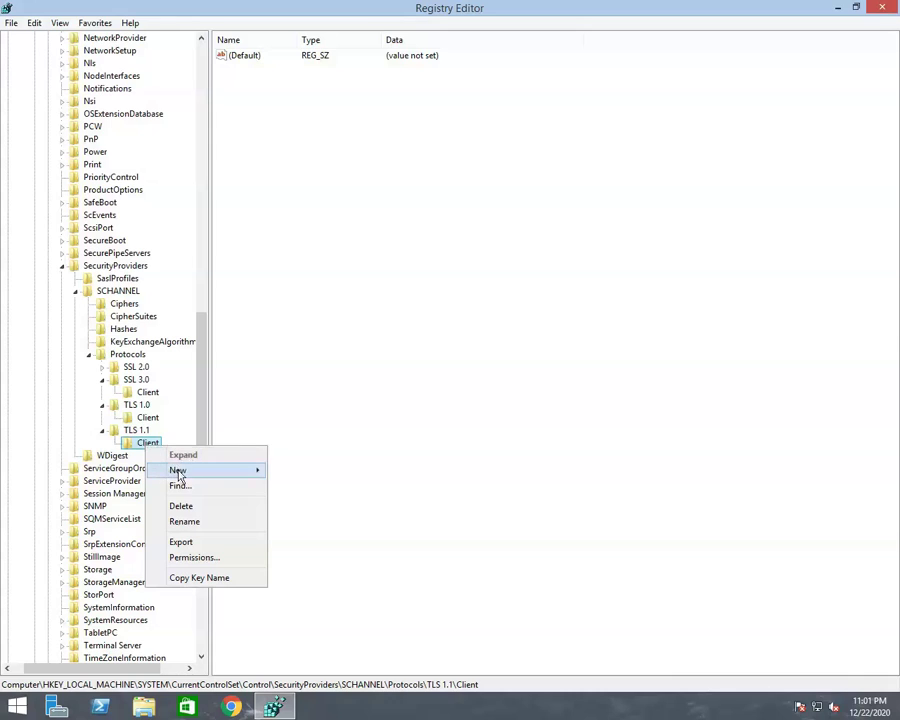
mouse_move(178, 476)
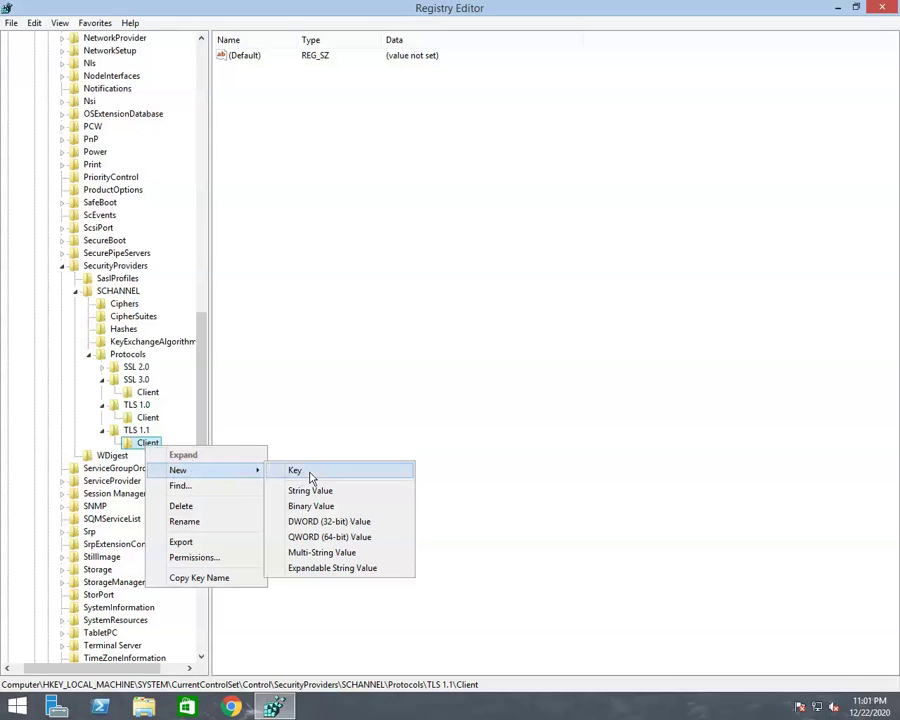
left_click(330, 521)
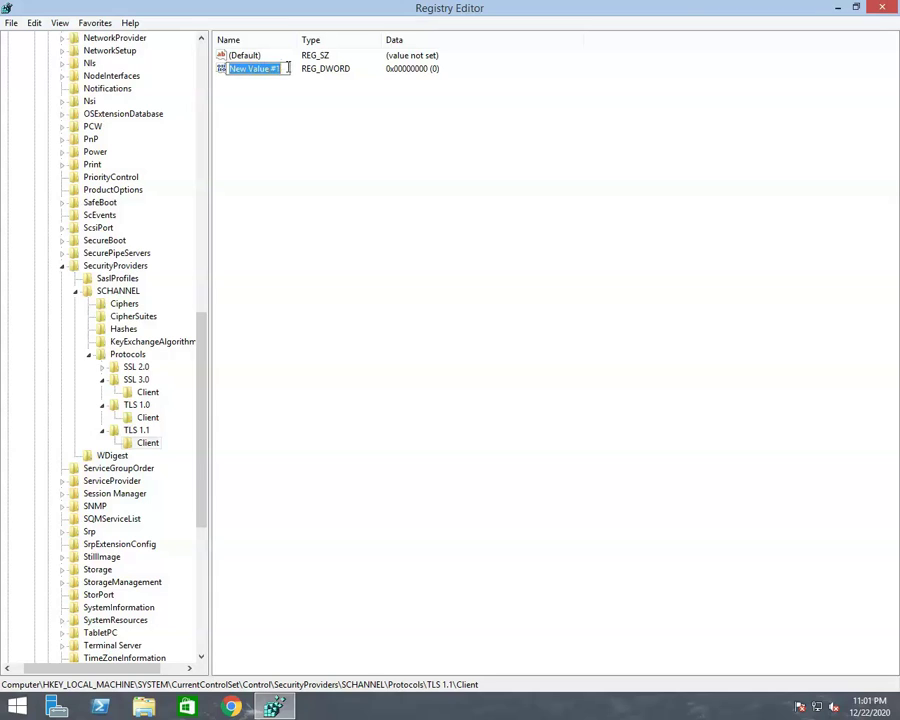
type("DisabledByDefault")
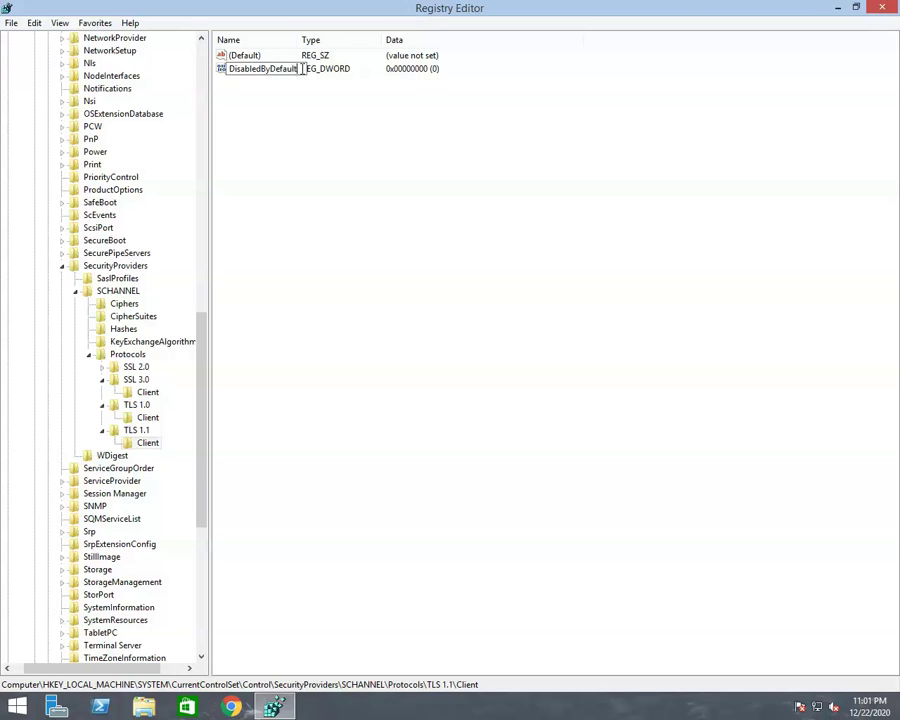
key("Return")
- Set the TLS 1.1 Client key's DisabledByDefault value data to 1 with the Decimal base
right_click(266, 73)
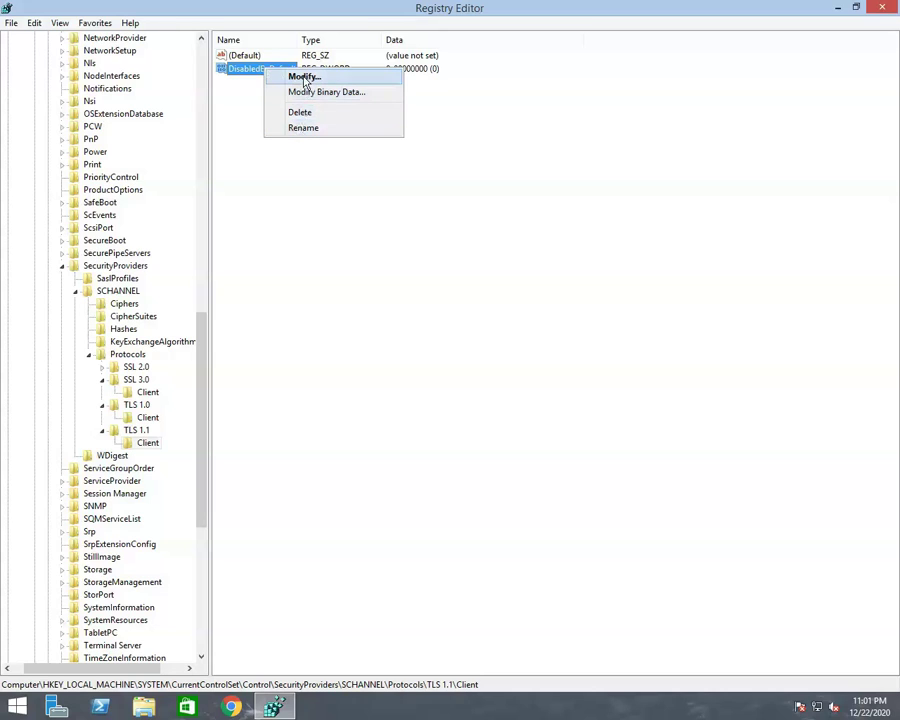
left_click(304, 77)
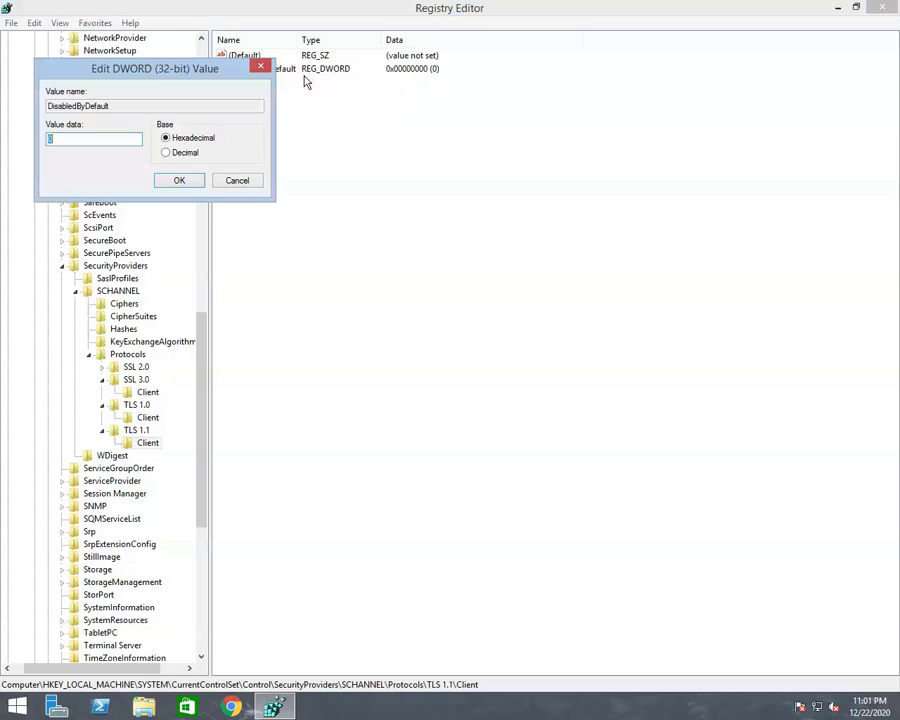
left_click(167, 152)
double_click(71, 139)
type("1")
left_click(178, 183)
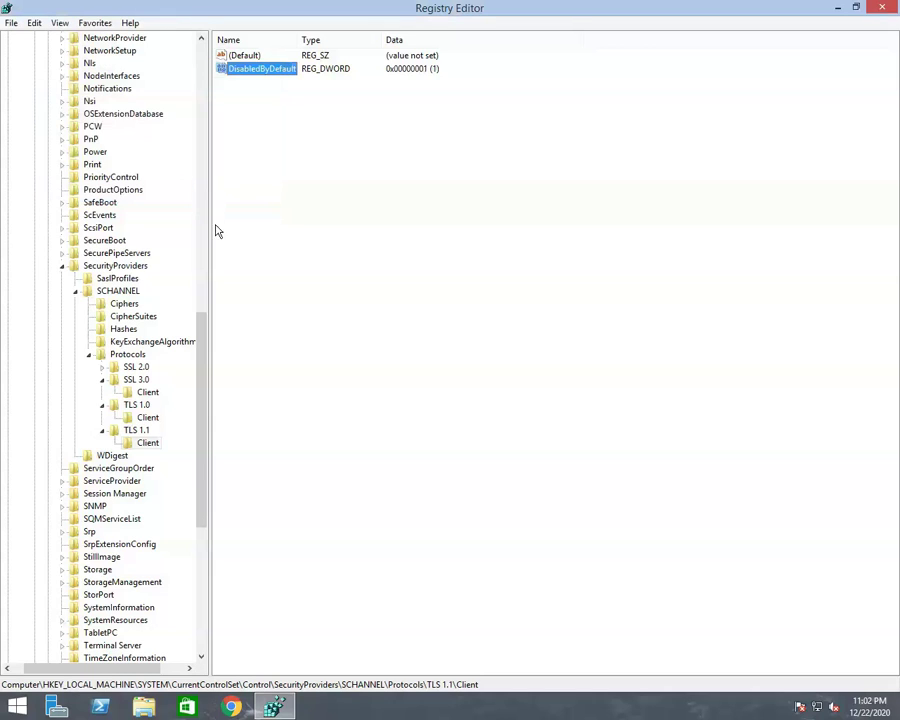
- Add a DWORD (32-bit) value named Enabled to the TLS 1.1 Client key
right_click(141, 449)
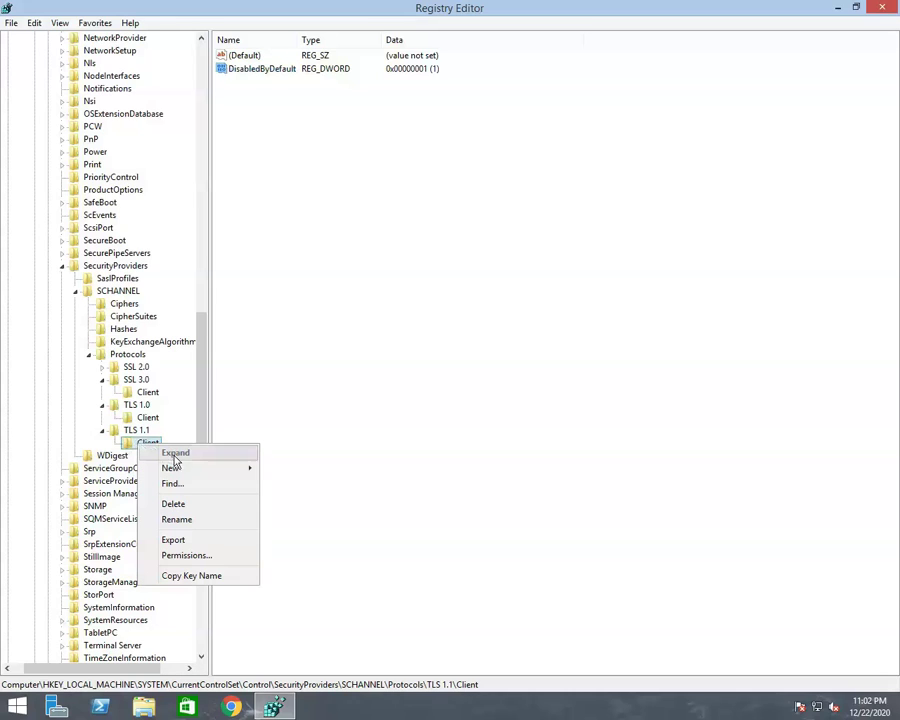
mouse_move(176, 470)
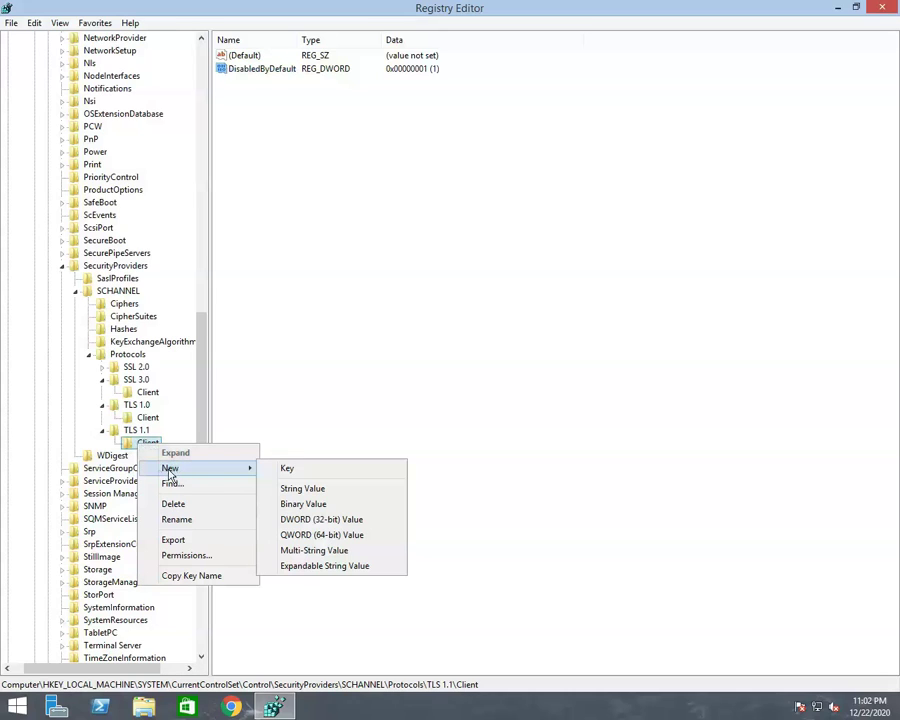
left_click(321, 520)
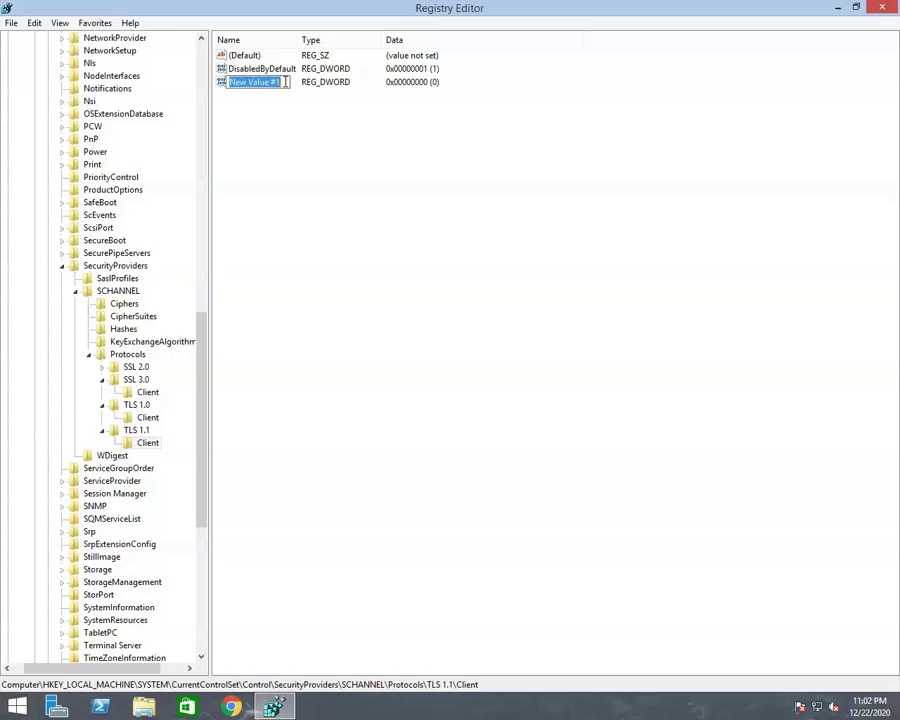
type("Enabled")
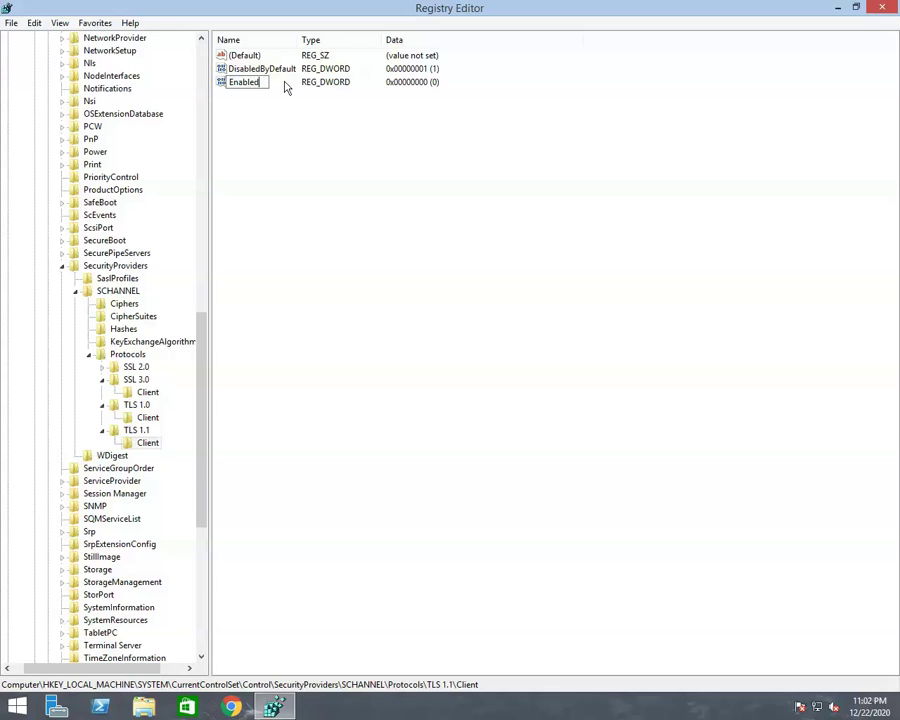
key("Return")
- Open the TLS 1.1 Client key's Enabled value for editing and accept 0 as its value data
right_click(243, 87)
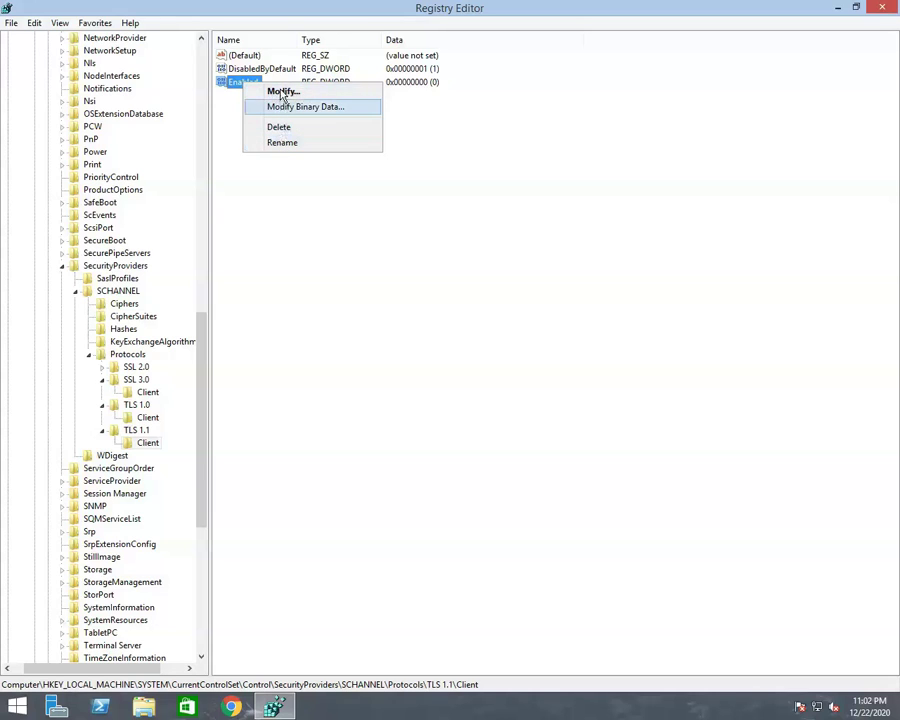
left_click(283, 93)
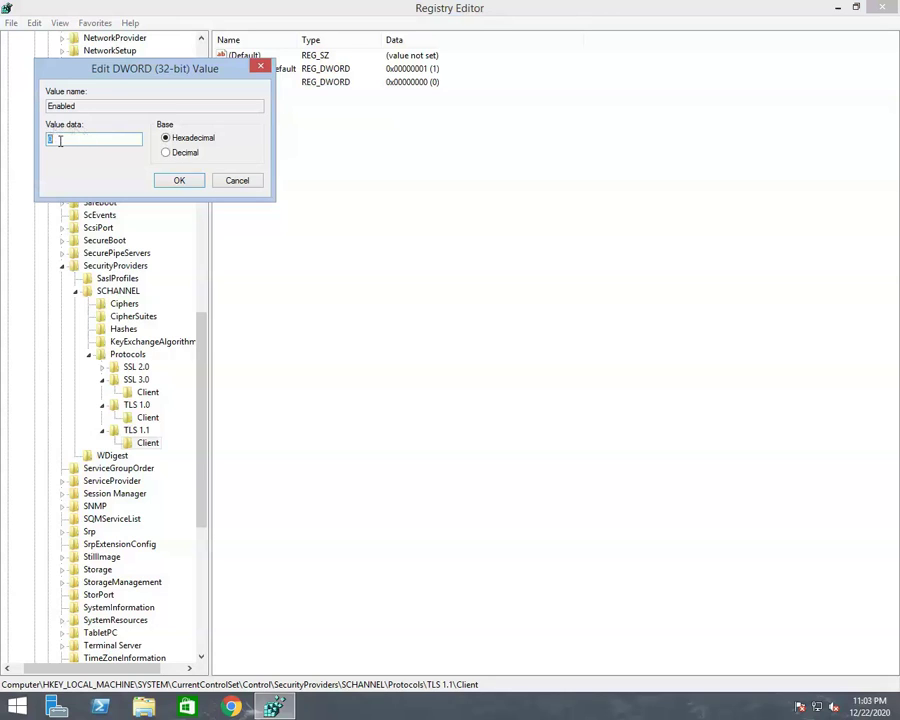
left_click(178, 182)
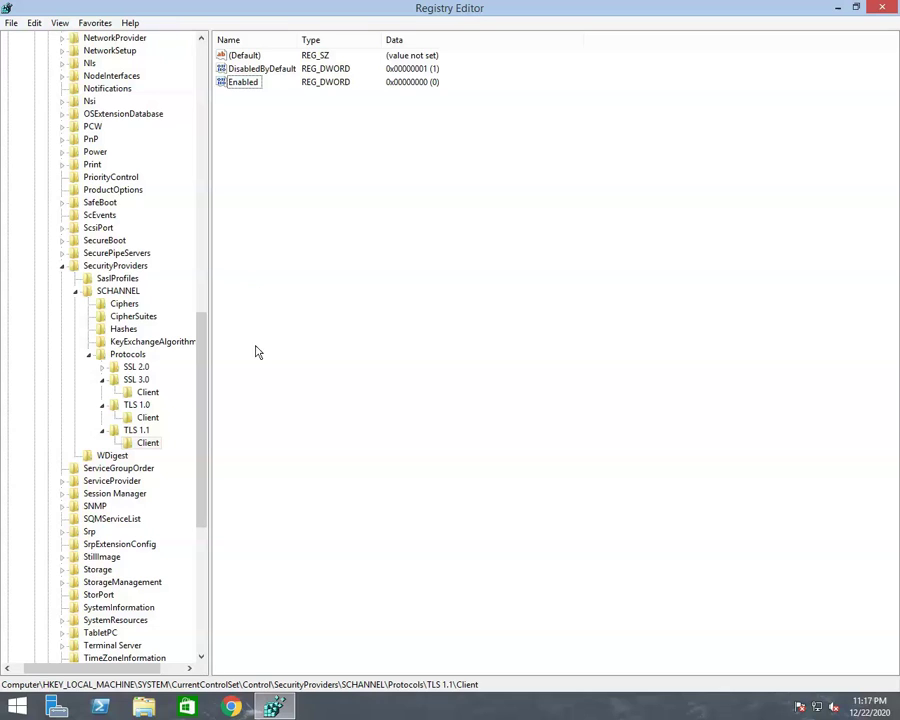
- Collapse the registry tree from Protocols up to Computer and close the Registry Editor
left_click(88, 355)
left_click(75, 291)
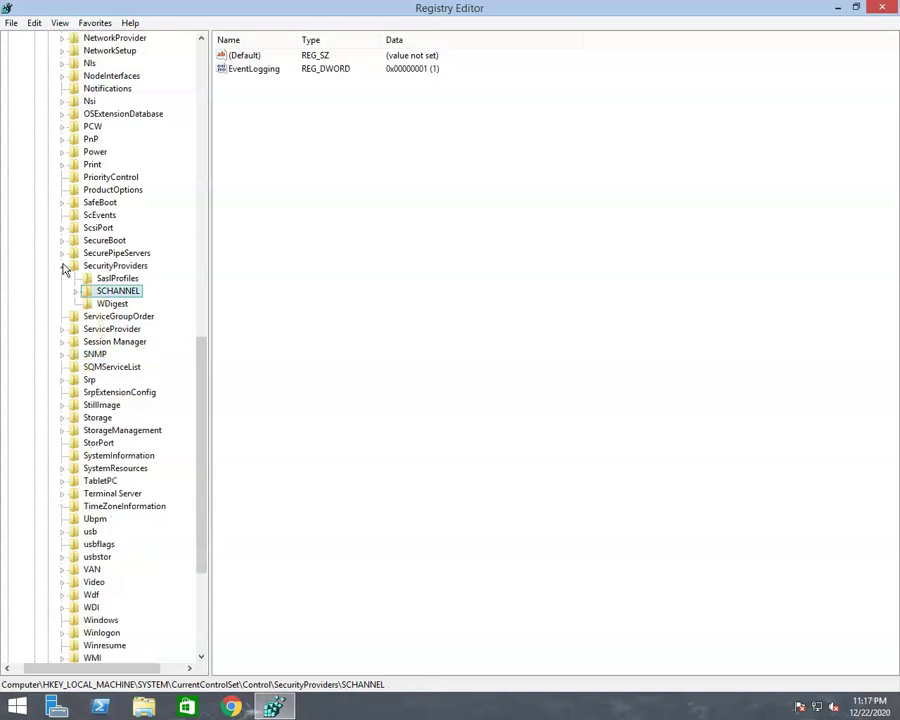
left_click(62, 267)
scroll(62, 268, "up", 6)
scroll(62, 268, "up", 14)
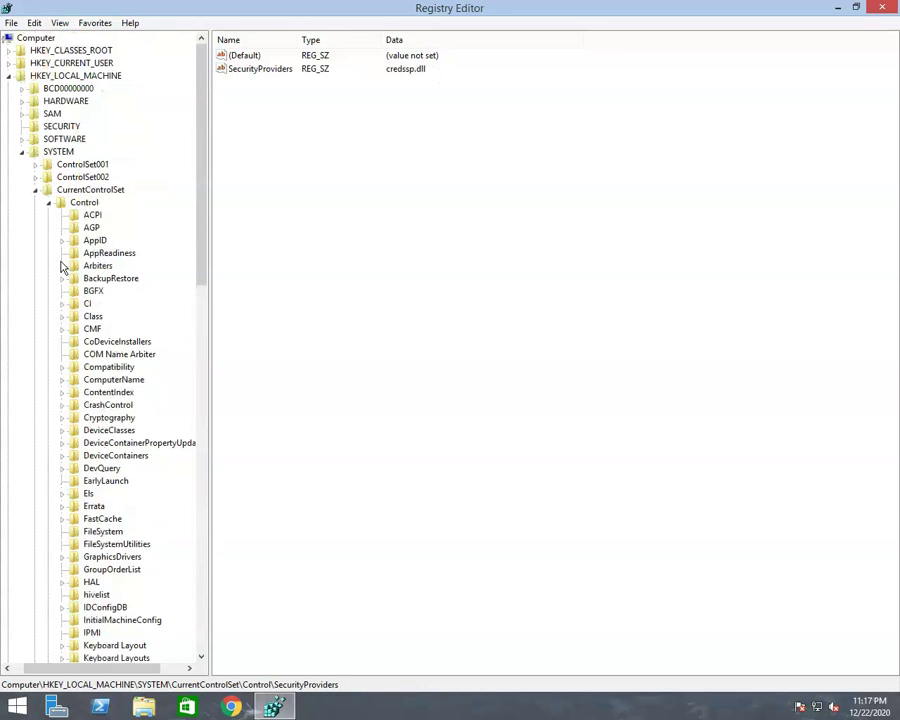
left_click(49, 202)
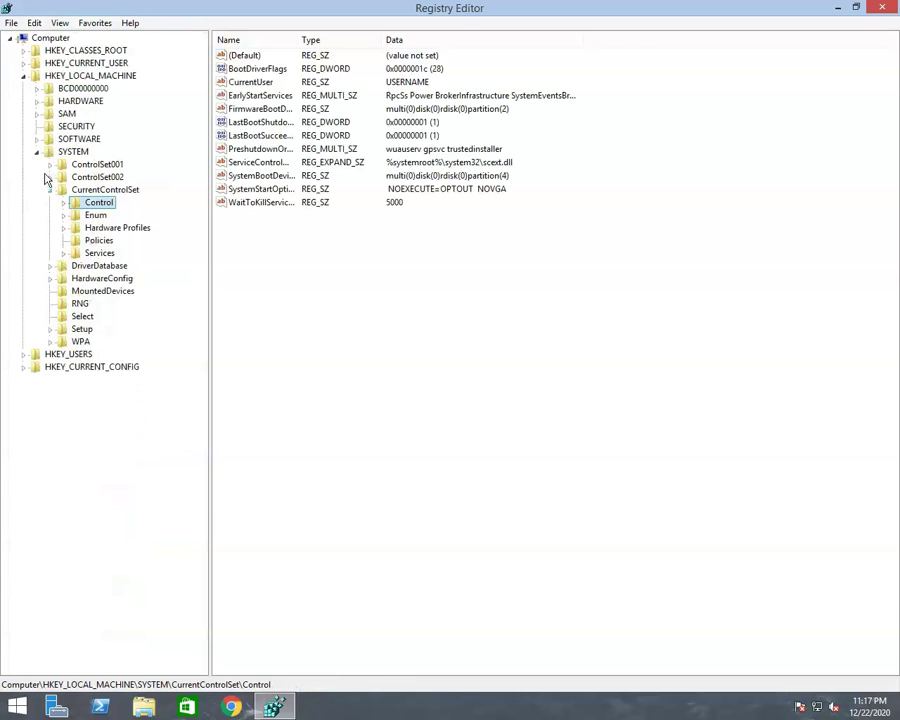
left_click(49, 189)
left_click(36, 151)
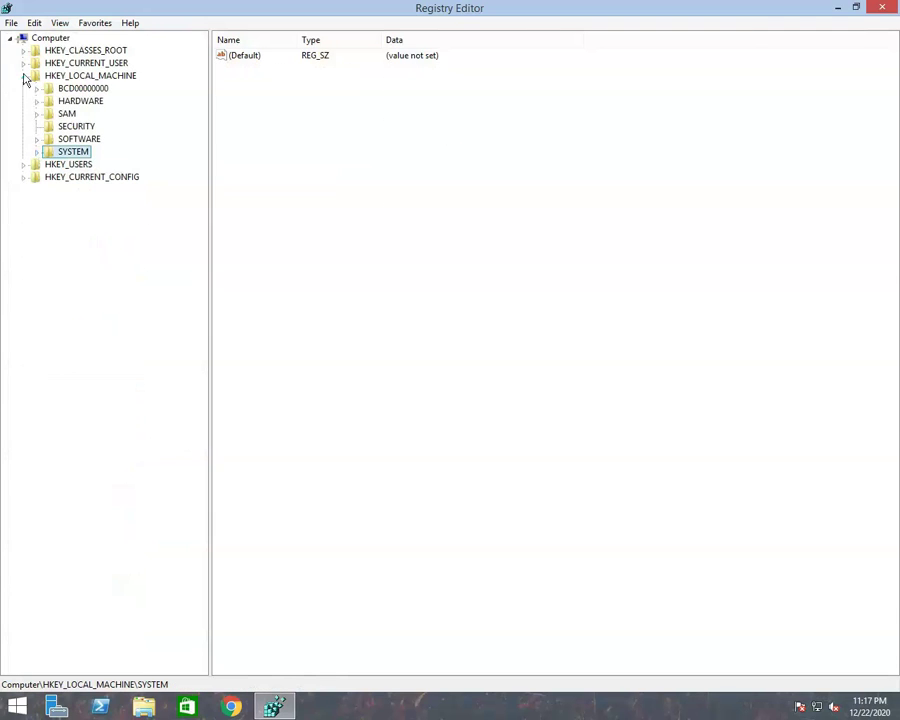
left_click(23, 76)
left_click(10, 38)
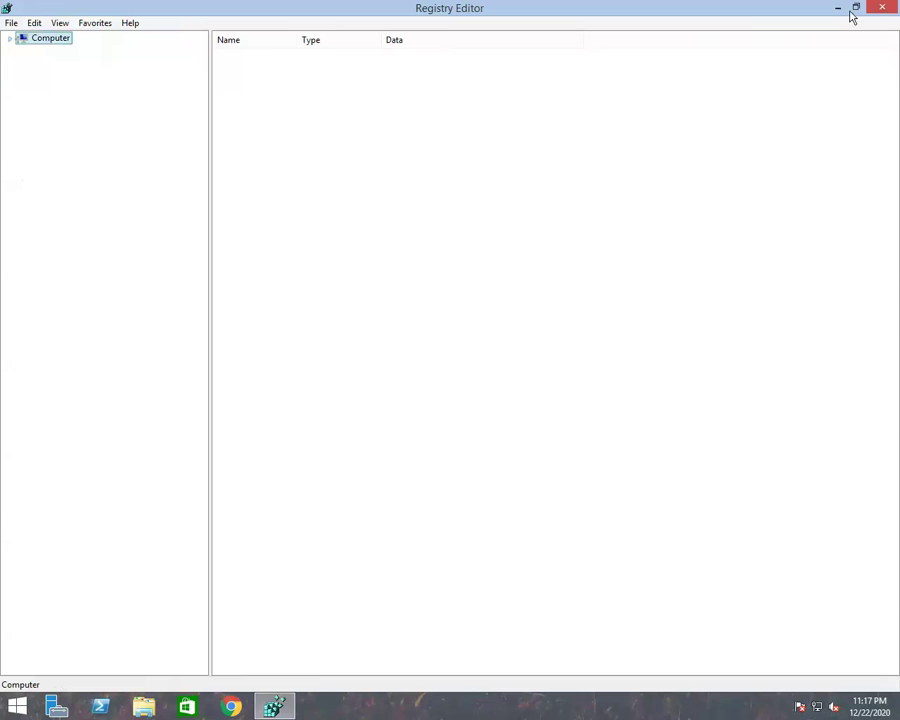
left_click(879, 8)
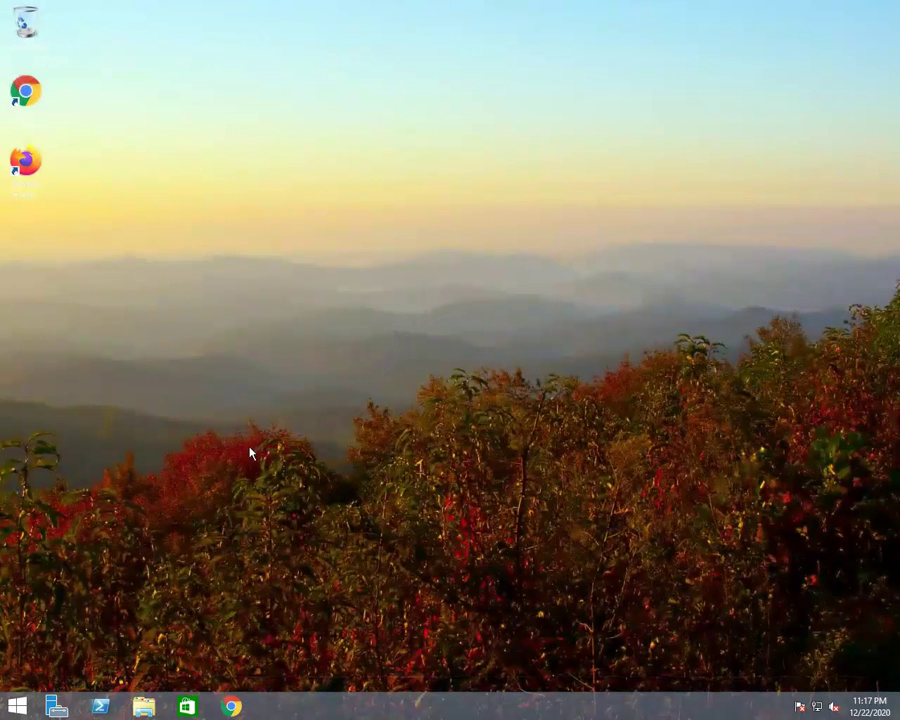
- Restart the server, giving Other (Planned) as the shutdown reason
left_click(16, 706)
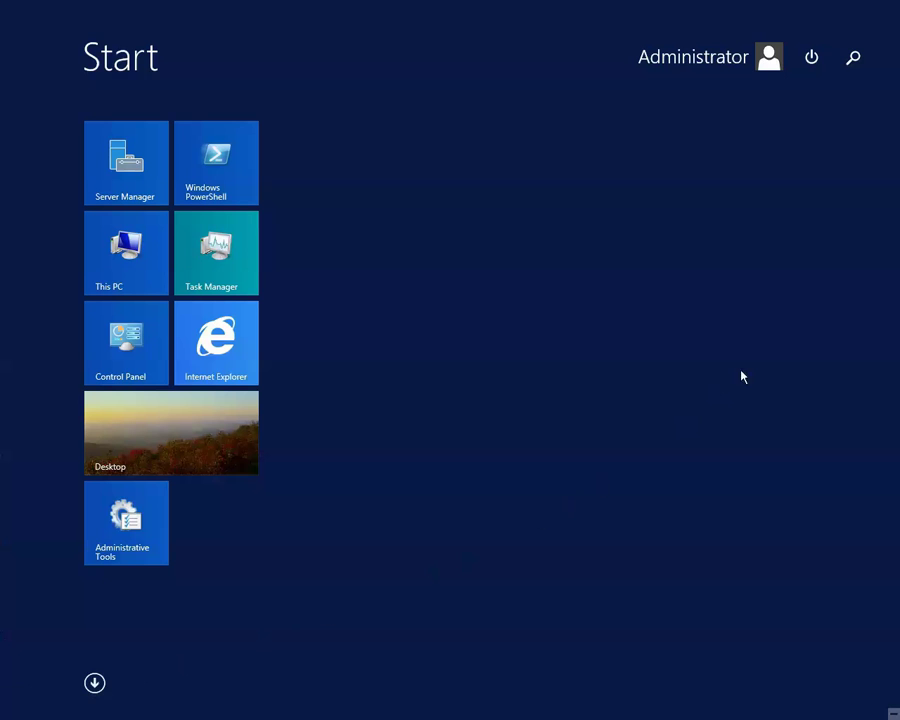
left_click(812, 62)
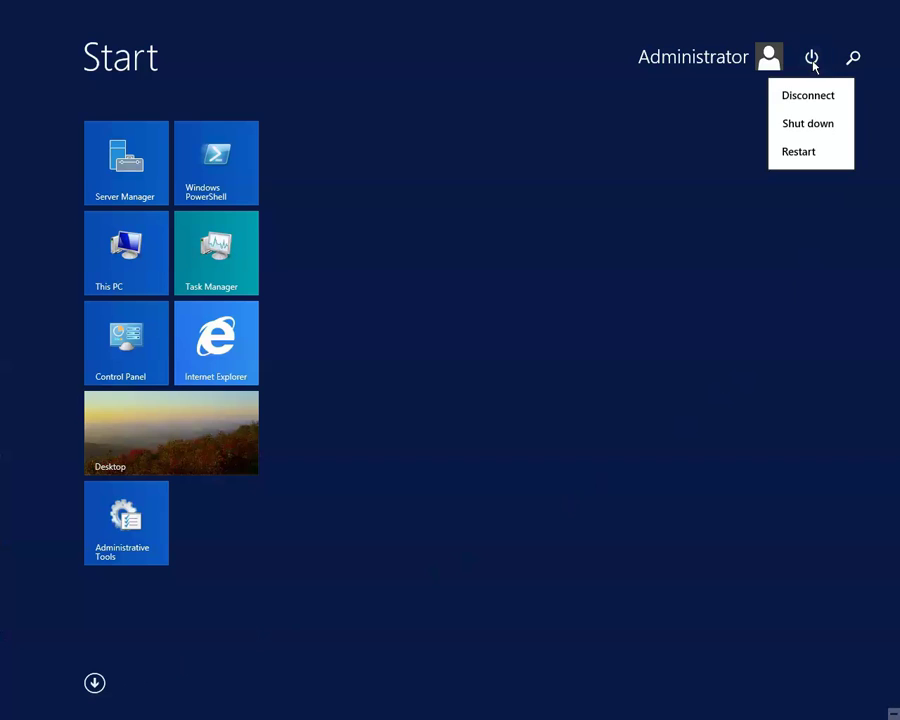
left_click(792, 156)
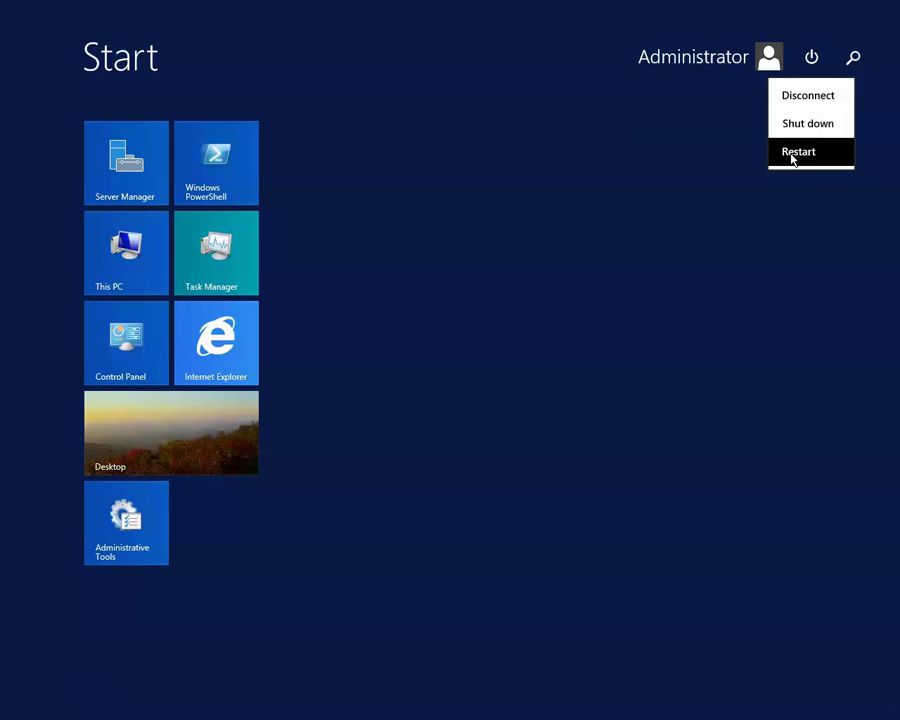
left_click(734, 146)
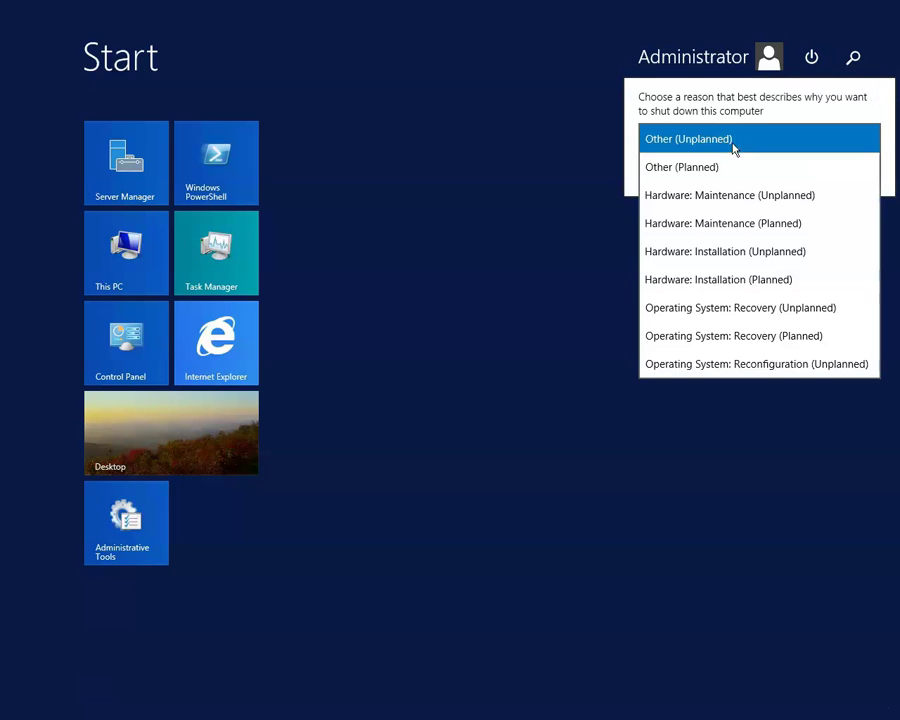
left_click(683, 169)
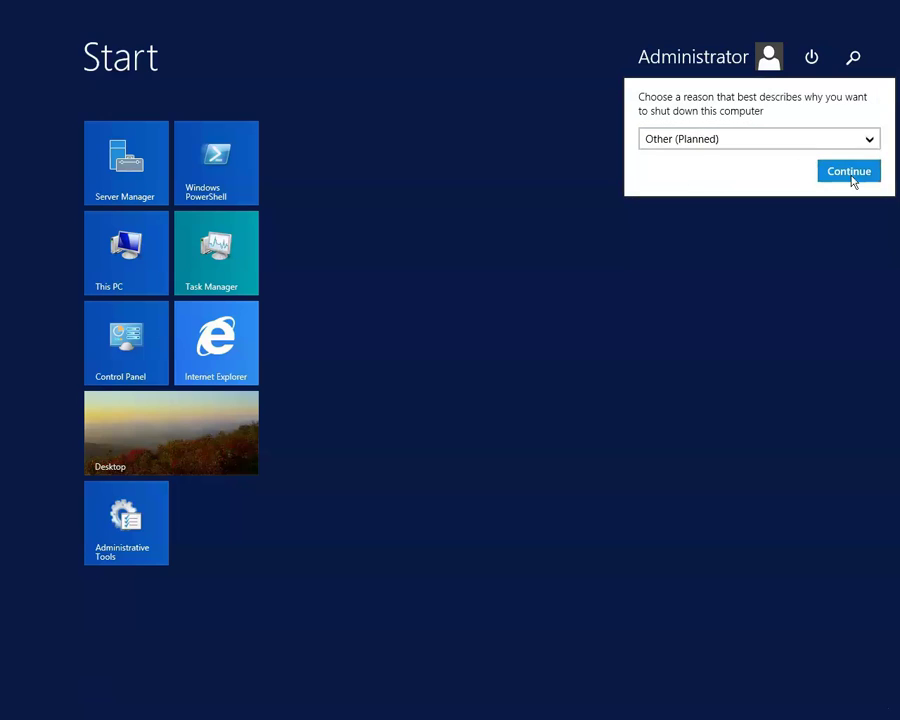
left_click(851, 179)
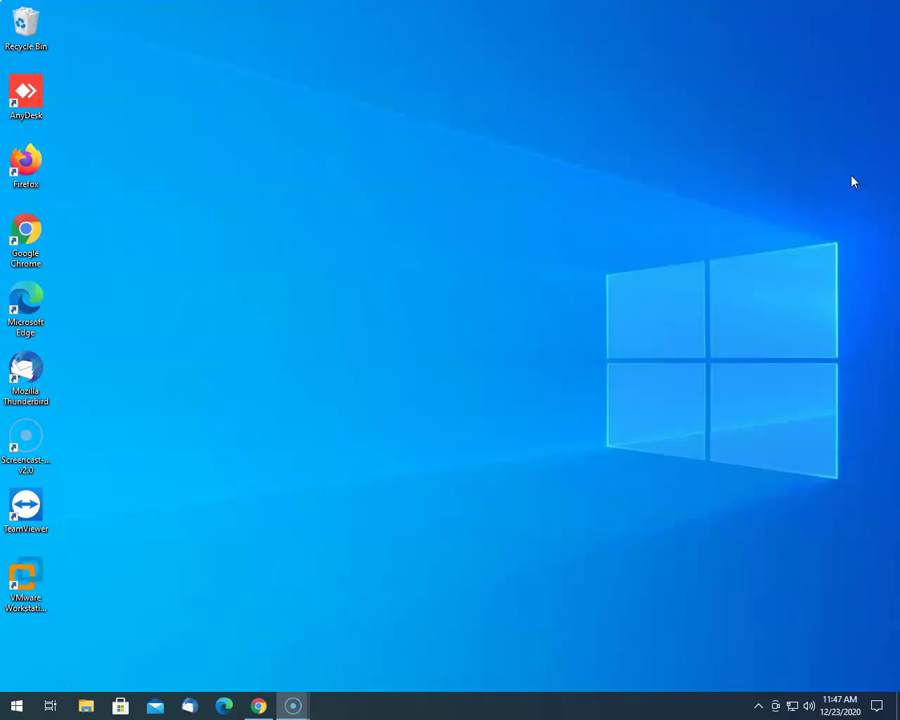